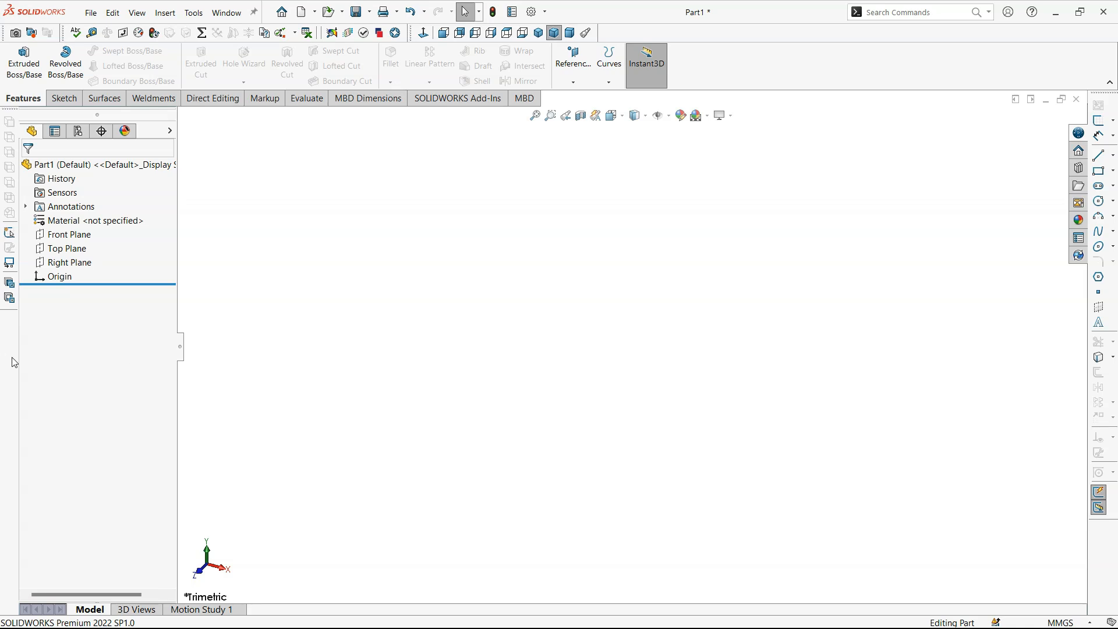
Step: Sketch a circle centred on the origin on the Front Plane and dimension its diameter to 20 mm
{"action": "left_click", "coordinate": [64, 235]}
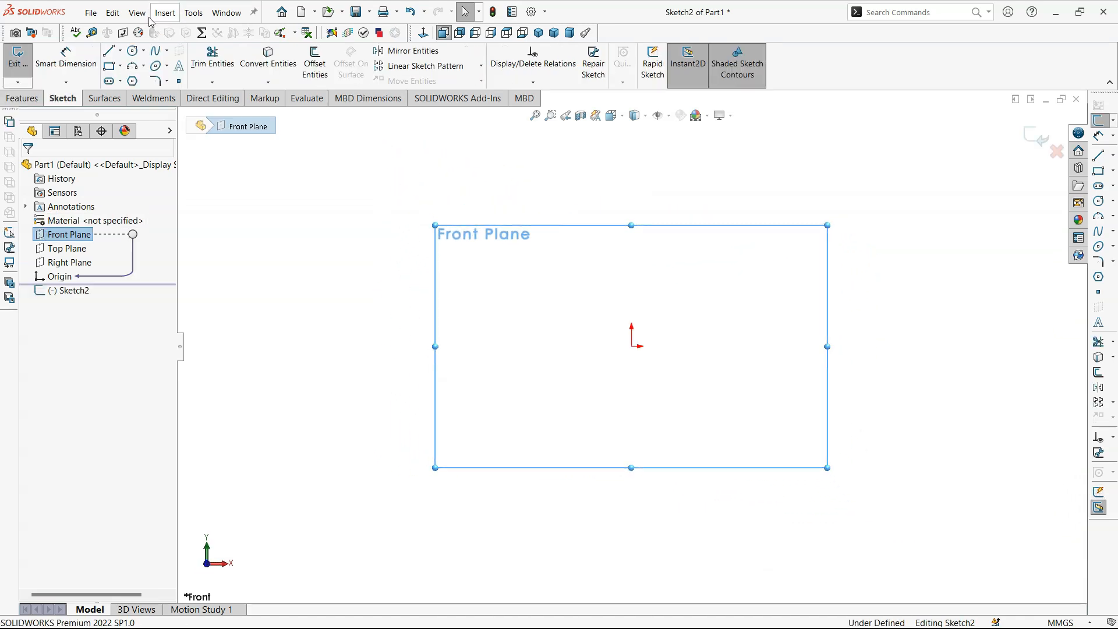
{"action": "left_click", "coordinate": [132, 50]}
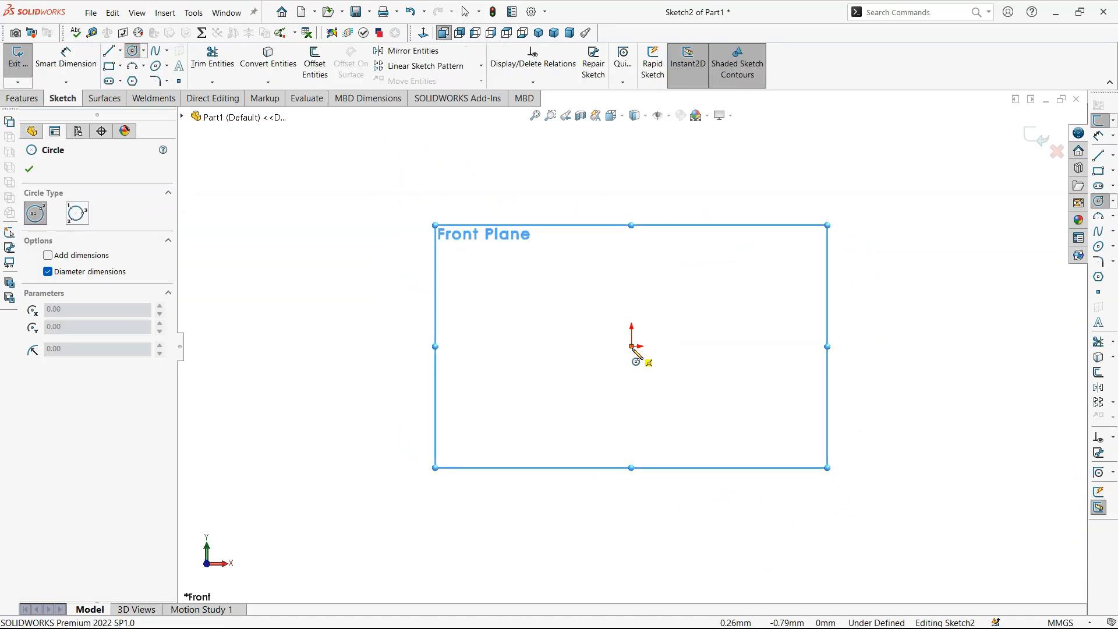
{"action": "key", "text": "Escape"}
{"action": "right_click_drag", "start_coordinate": [641, 368], "coordinate": [724, 359]}
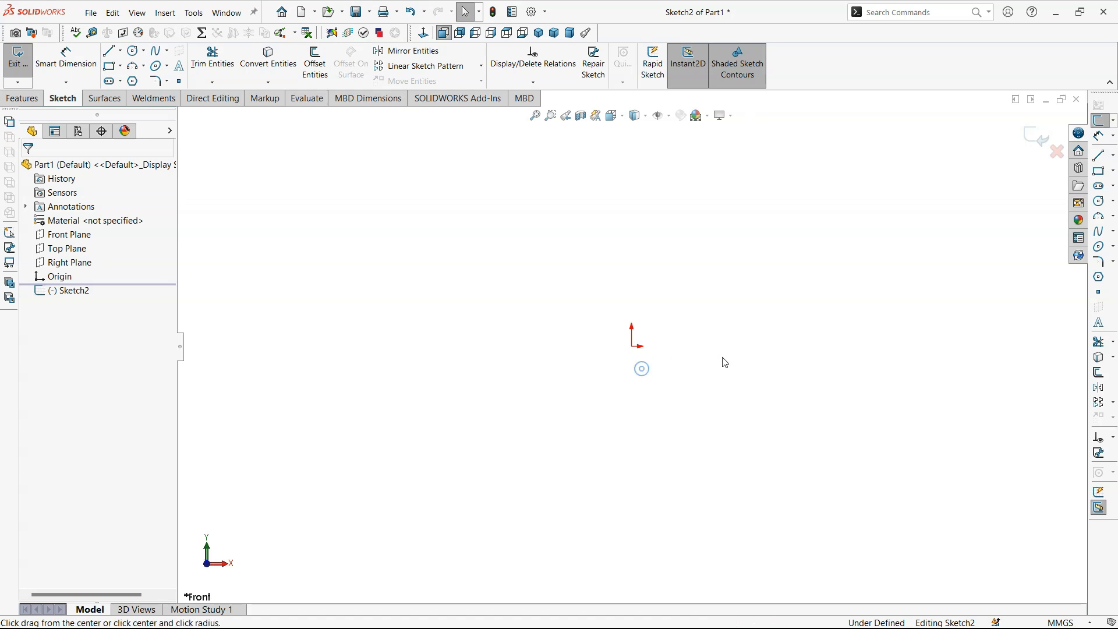
{"action": "left_click", "coordinate": [632, 346]}
{"action": "left_click", "coordinate": [652, 380]}
{"action": "right_click_drag", "start_coordinate": [652, 380], "coordinate": [668, 341]}
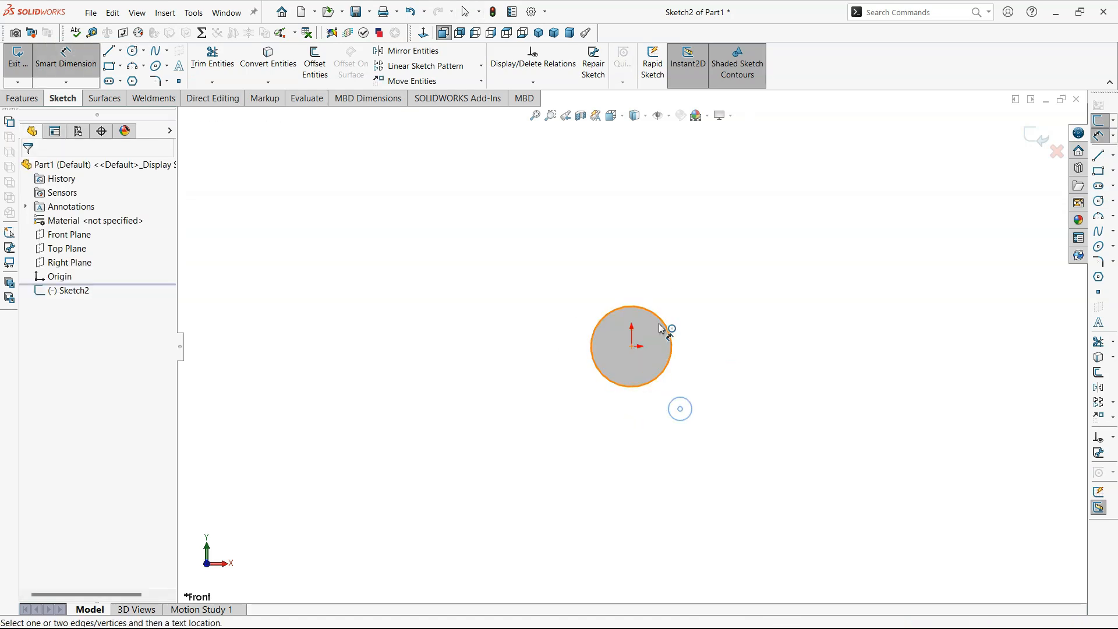
{"action": "left_click", "coordinate": [670, 335]}
{"action": "left_click", "coordinate": [696, 334]}
{"action": "type", "text": "20"}
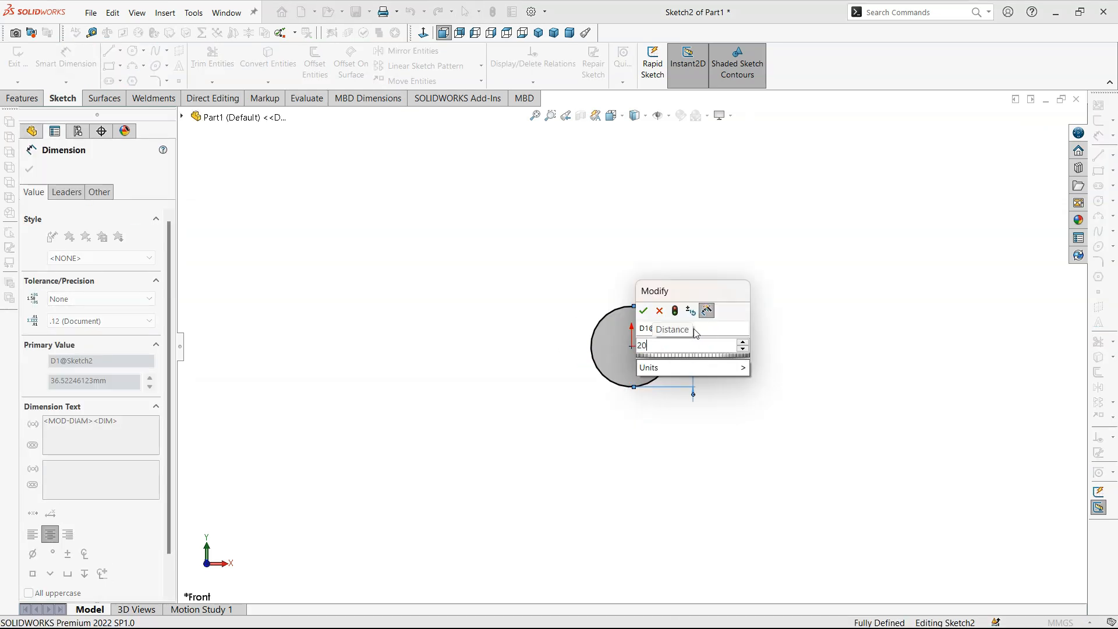
{"action": "key", "text": "Return"}
Step: Add a larger concentric circle centred on the origin and dimension its diameter to 30 mm
{"action": "right_click_drag", "start_coordinate": [719, 354], "coordinate": [801, 362]}
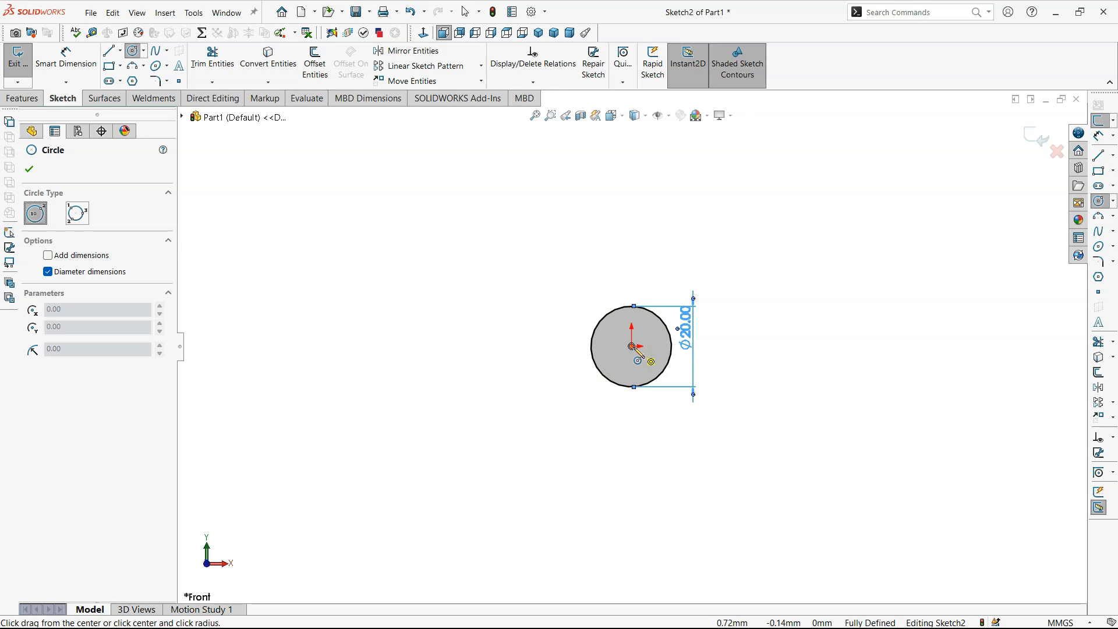
{"action": "left_click", "coordinate": [632, 346]}
{"action": "left_click", "coordinate": [617, 293]}
{"action": "right_click_drag", "start_coordinate": [536, 307], "coordinate": [539, 268]}
{"action": "left_click", "coordinate": [644, 293]}
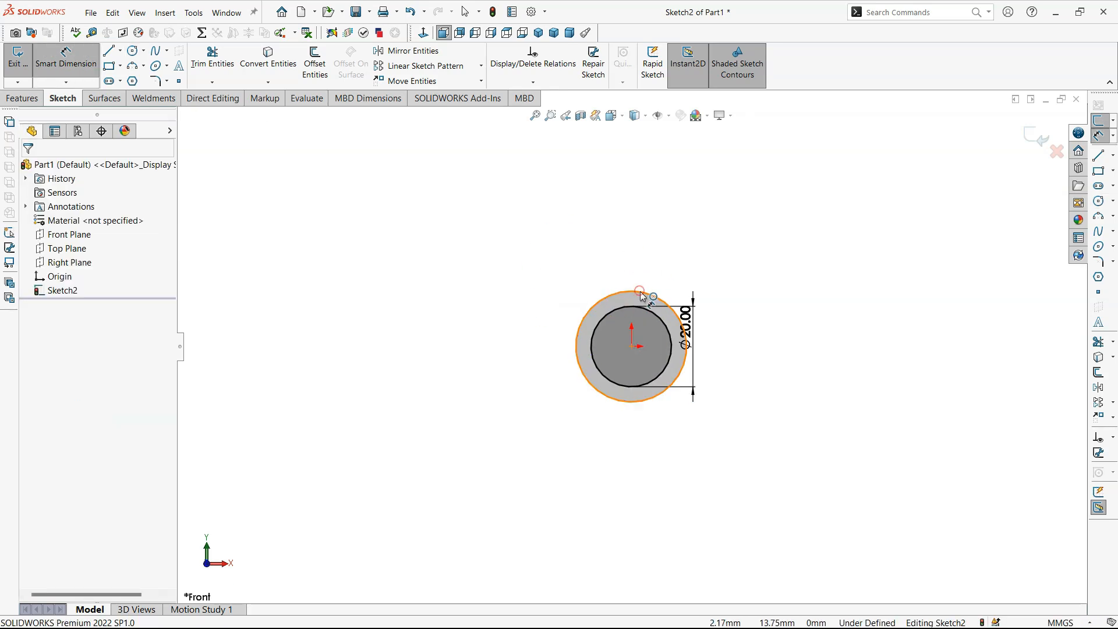
{"action": "left_click", "coordinate": [640, 274]}
{"action": "type", "text": "30"}
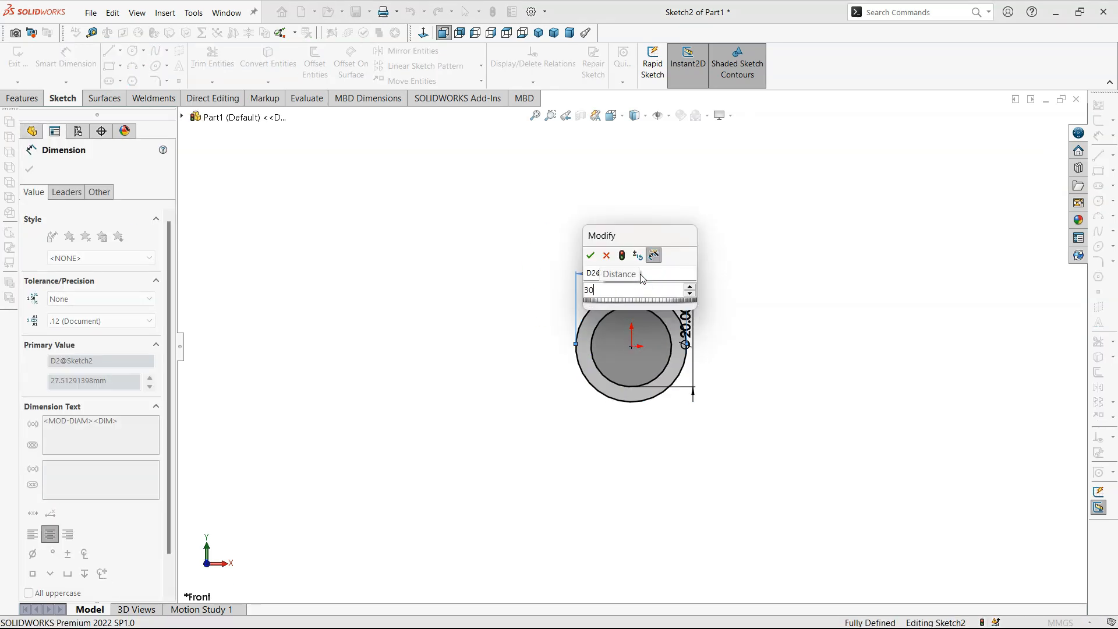
{"action": "key", "text": "Return"}
Step: Extrude the ring between the two circles as a blind boss 50 mm deep
{"action": "left_click", "coordinate": [23, 97]}
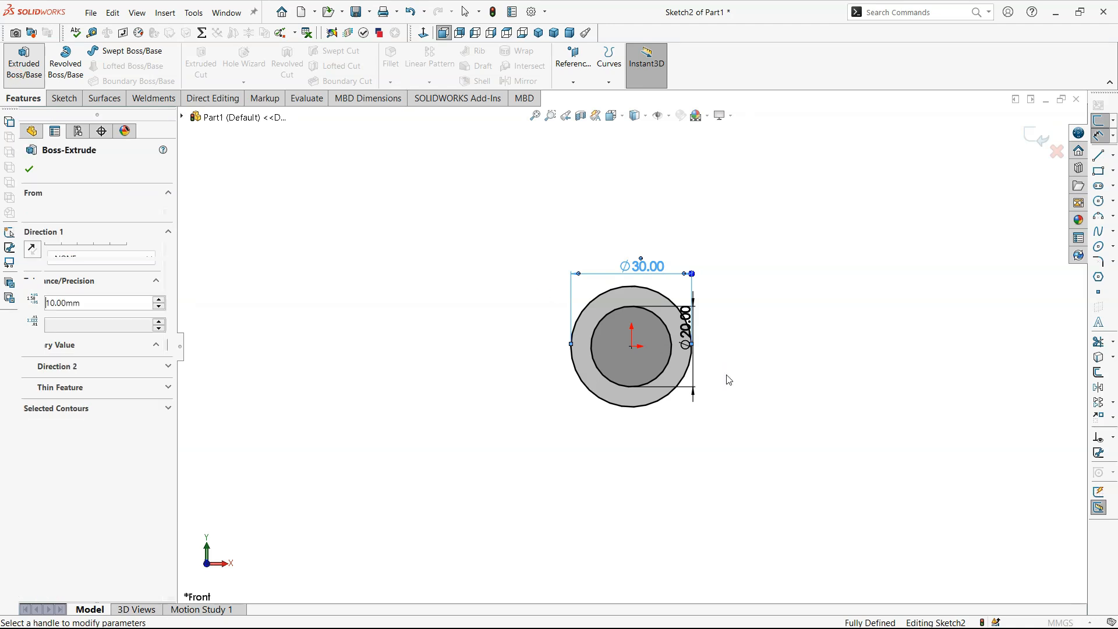
{"action": "type", "text": "50"}
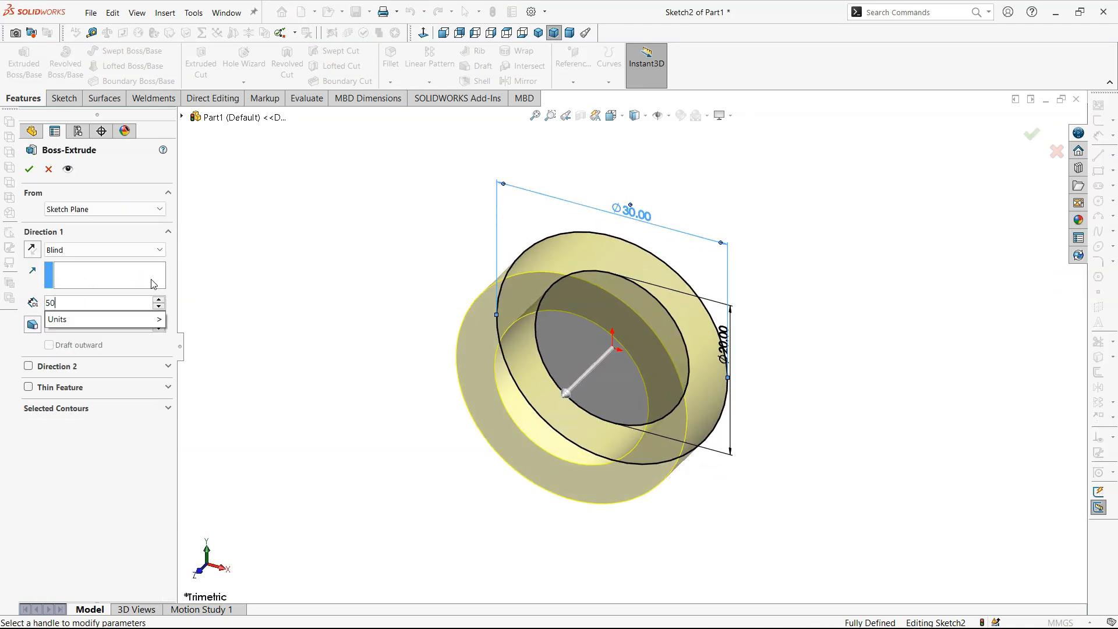
{"action": "key", "text": "Return"}
{"action": "key", "text": "Return"}
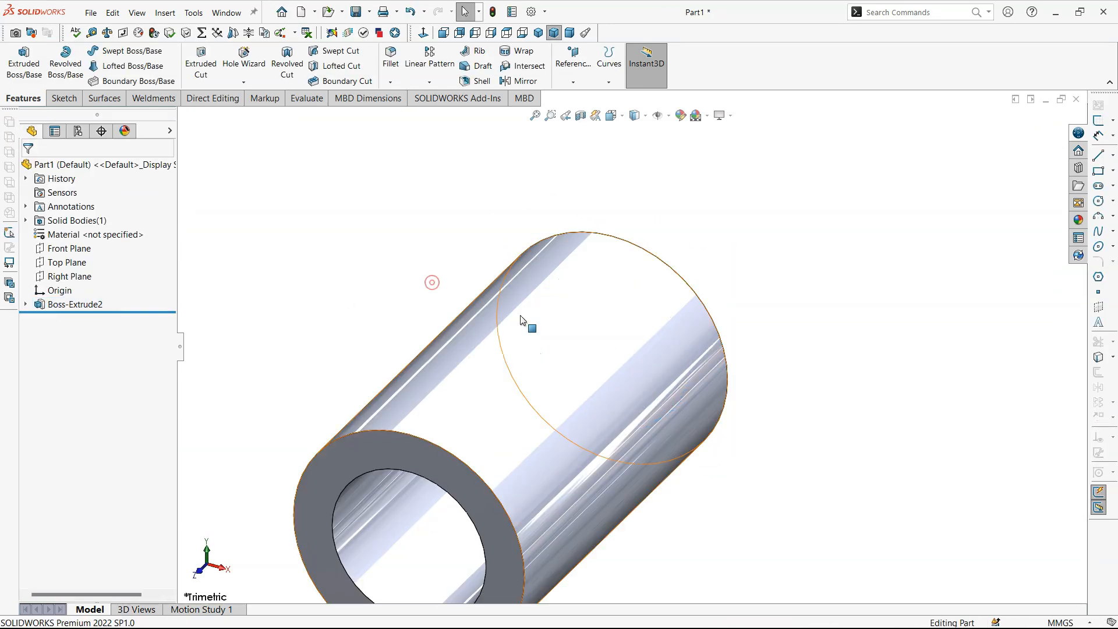
{"action": "scroll", "coordinate": [524, 319], "scroll_direction": "up", "scroll_amount": 5}
{"action": "scroll", "coordinate": [611, 429], "scroll_direction": "down", "scroll_amount": 1}
{"action": "scroll", "coordinate": [577, 406], "scroll_direction": "down", "scroll_amount": 2}
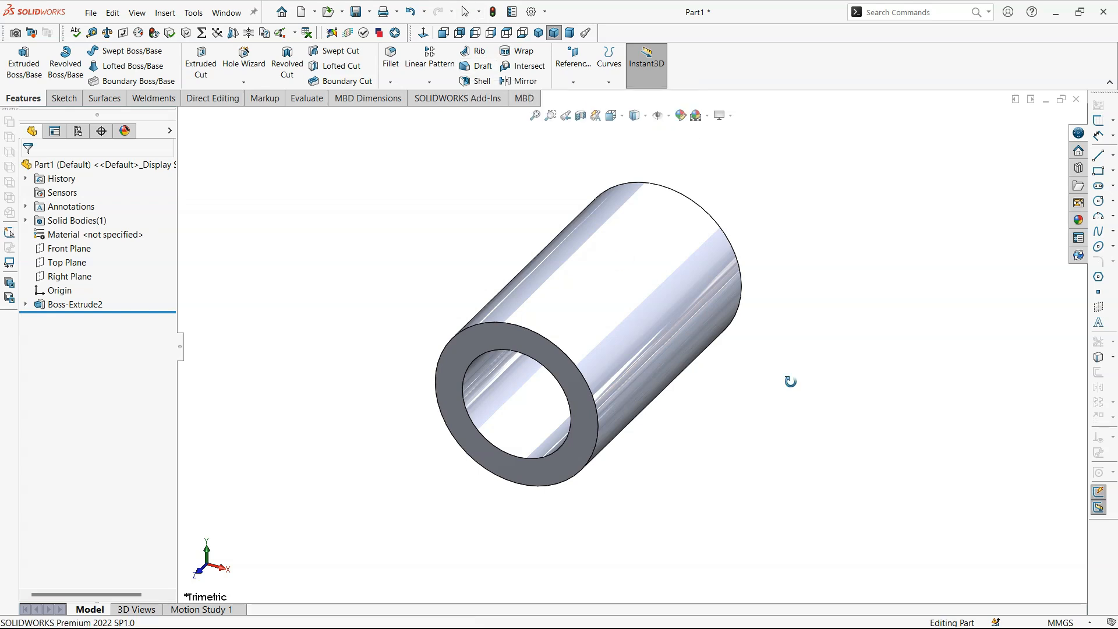
{"action": "middle_click_drag", "start_coordinate": [788, 382], "coordinate": [691, 320]}
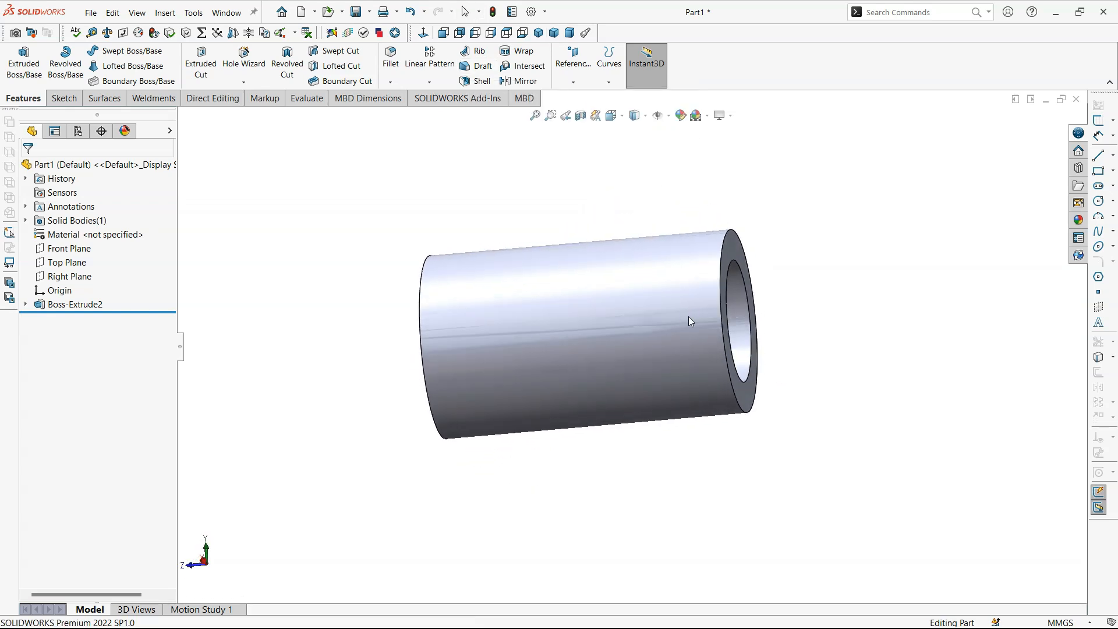
{"action": "left_click", "coordinate": [86, 248]}
{"action": "left_click", "coordinate": [185, 227]}
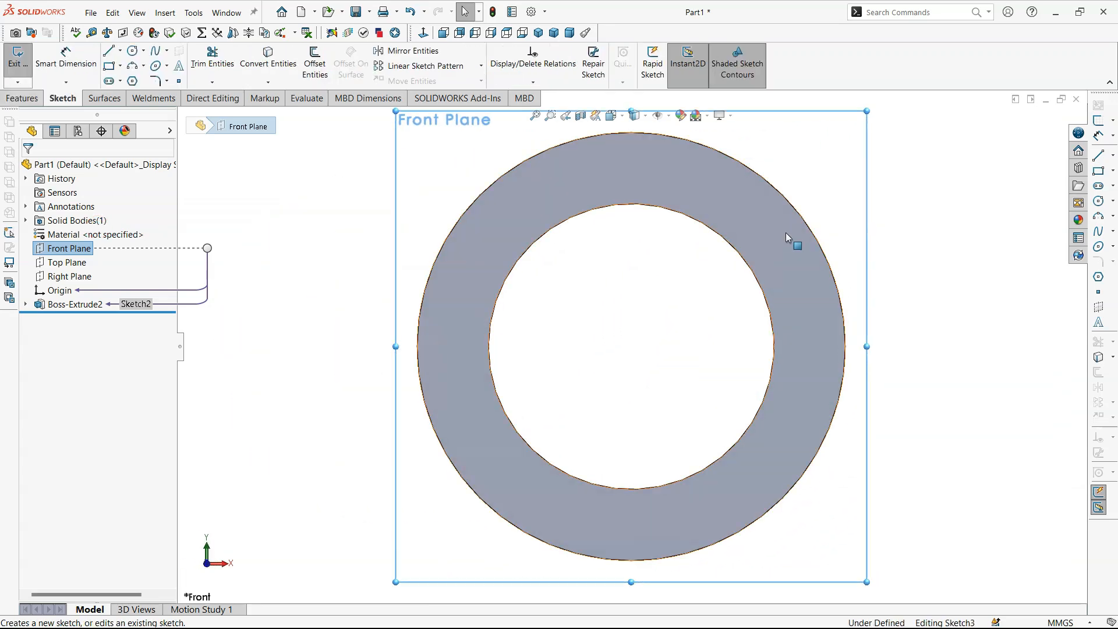
{"action": "left_click", "coordinate": [18, 59]}
Step: On the Right Plane, sketch a slightly sloped line about 50 mm long from the tube's upper front corner to just above its rear end
{"action": "left_click", "coordinate": [70, 276]}
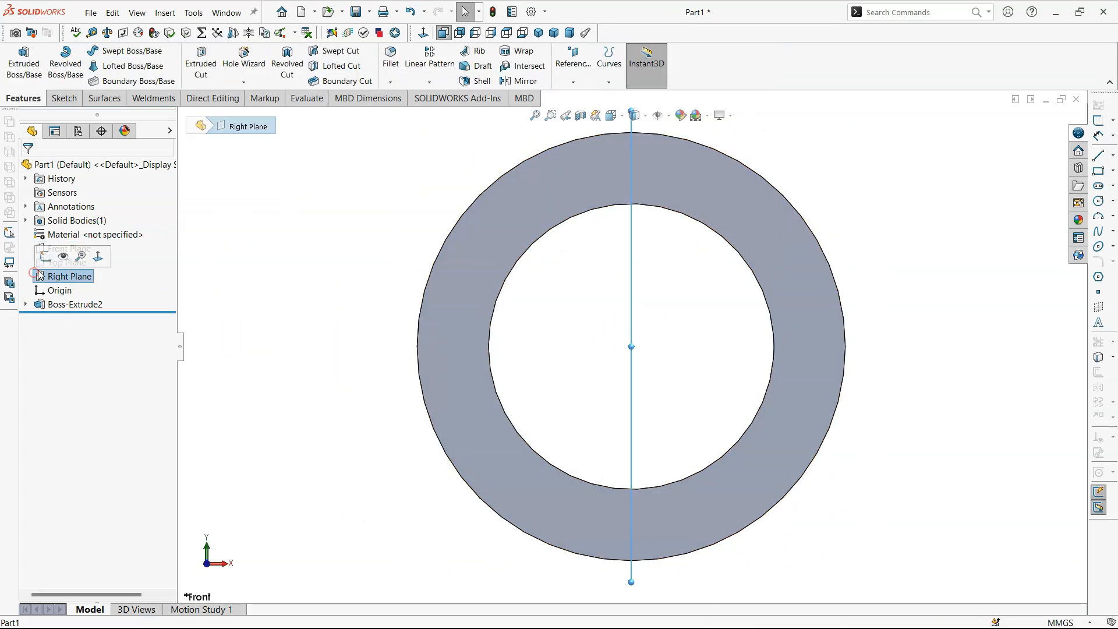
{"action": "left_click", "coordinate": [64, 252]}
{"action": "key", "text": "l"}
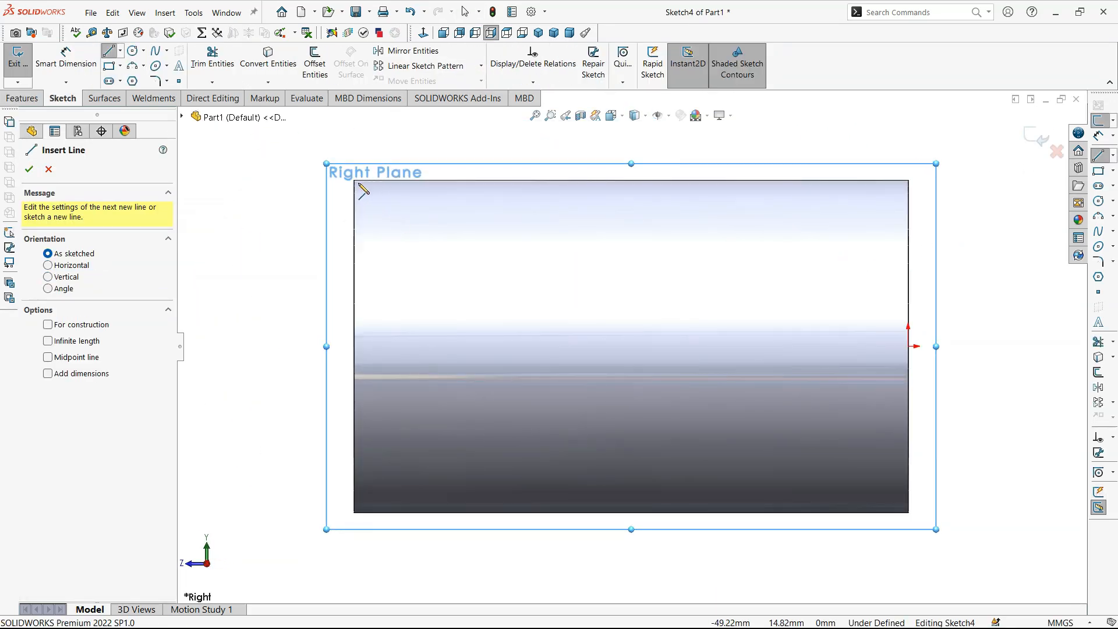
{"action": "left_click", "coordinate": [354, 180]}
{"action": "key", "text": "f"}
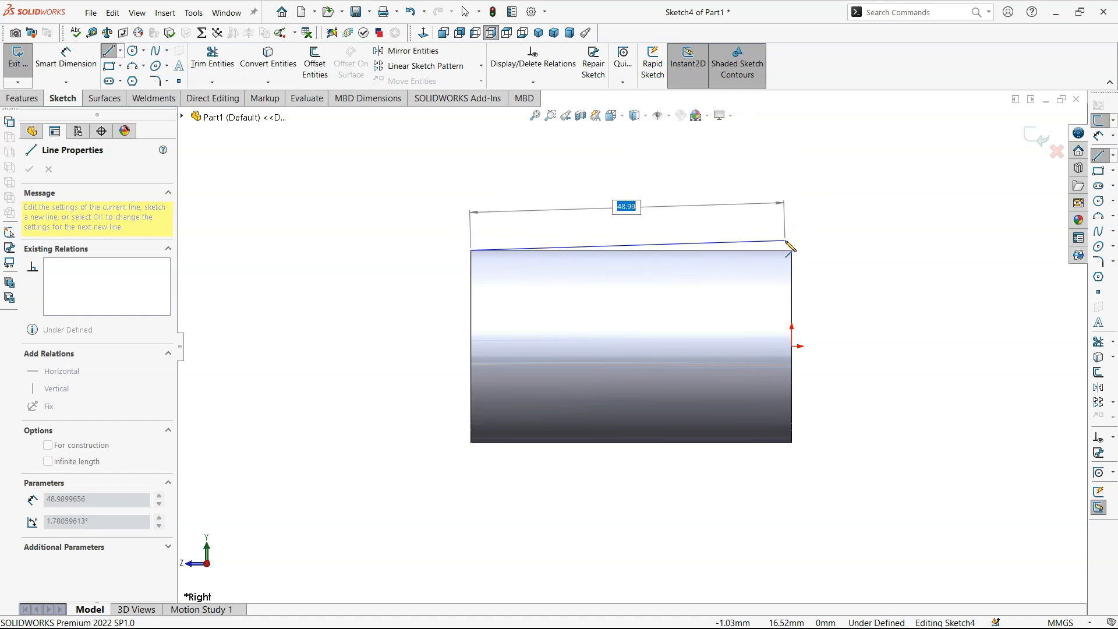
{"action": "left_click", "coordinate": [790, 241]}
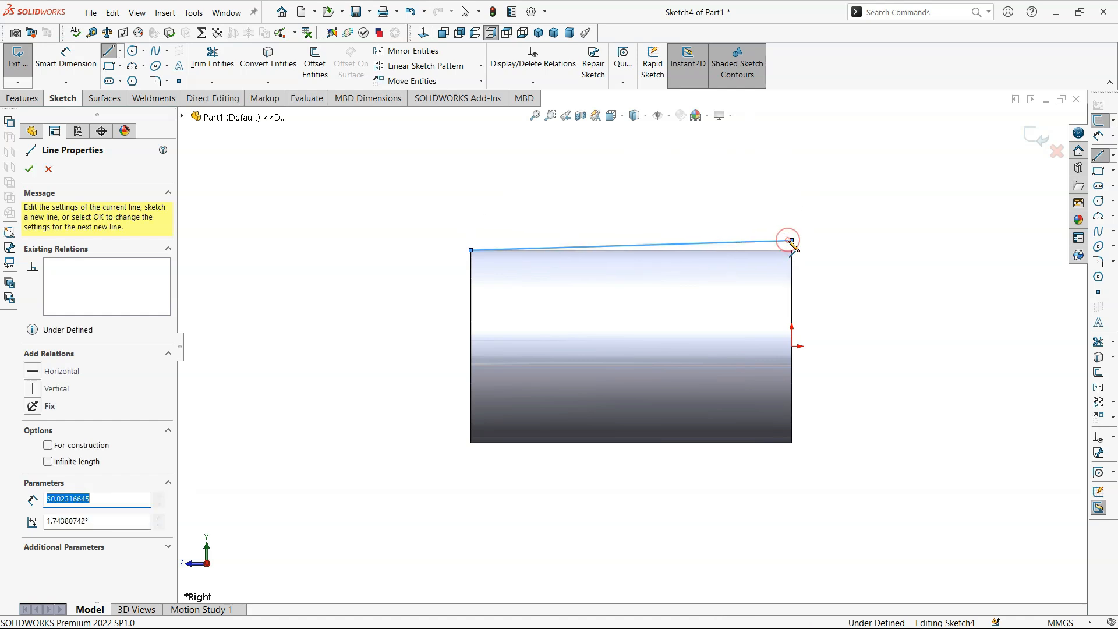
Step: Dimension the angle between the sloped line and the tube's upper edge to 2° and exit the sketch
{"action": "scroll", "coordinate": [790, 241], "scroll_direction": "down", "scroll_amount": 3}
{"action": "key", "text": "d"}
{"action": "left_click", "coordinate": [754, 261]}
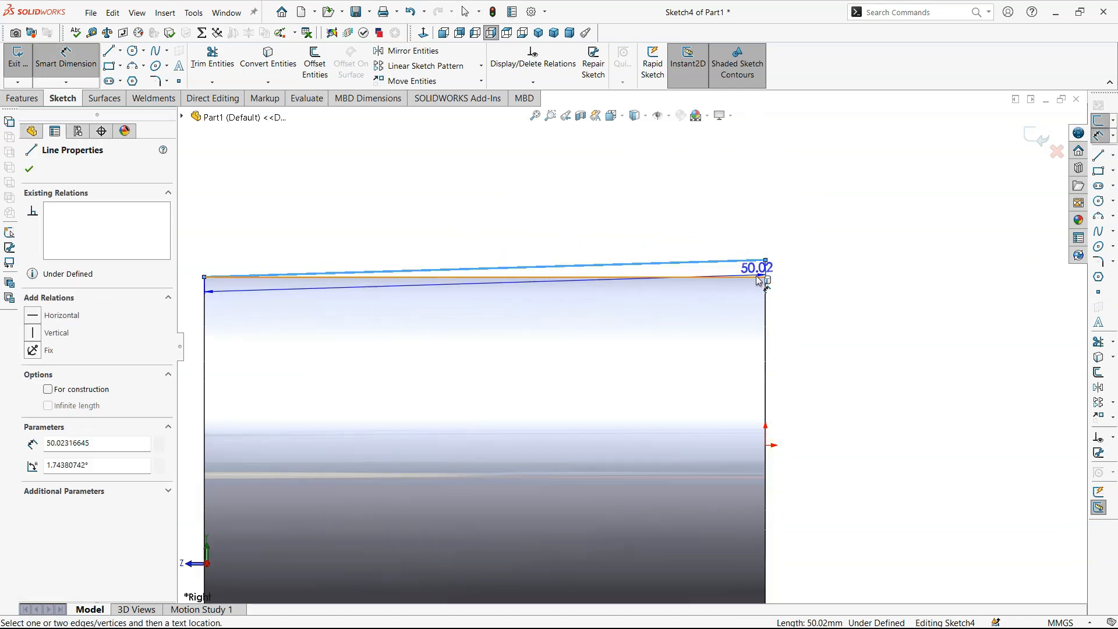
{"action": "left_click", "coordinate": [765, 284]}
{"action": "left_click", "coordinate": [786, 267]}
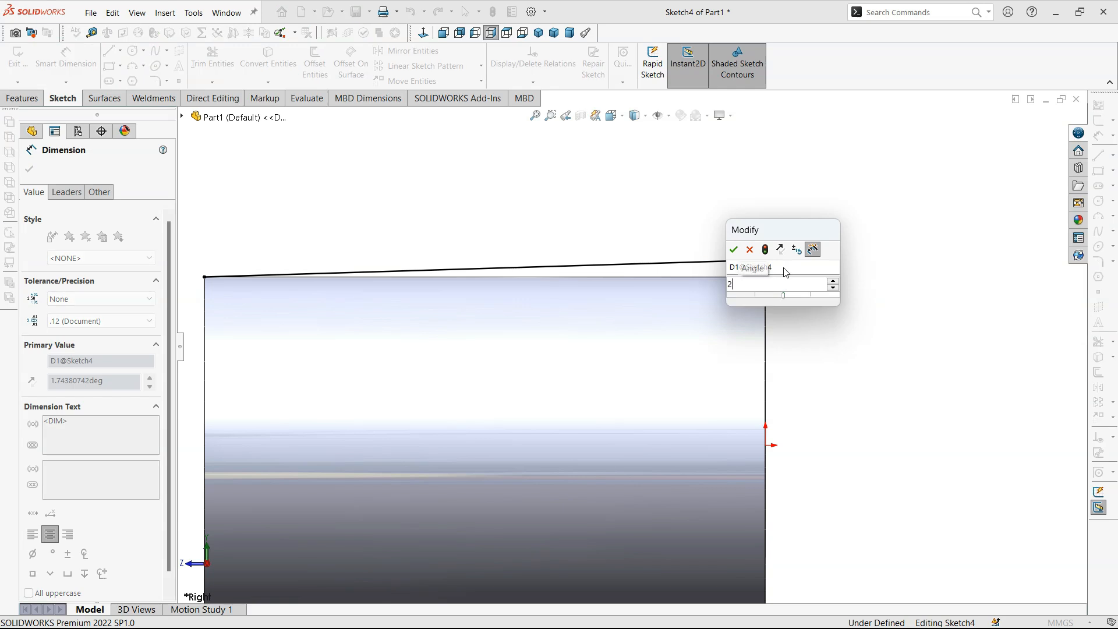
{"action": "key", "text": "Escape"}
{"action": "scroll", "coordinate": [786, 269], "scroll_direction": "up", "scroll_amount": 4}
{"action": "key", "text": "Escape"}
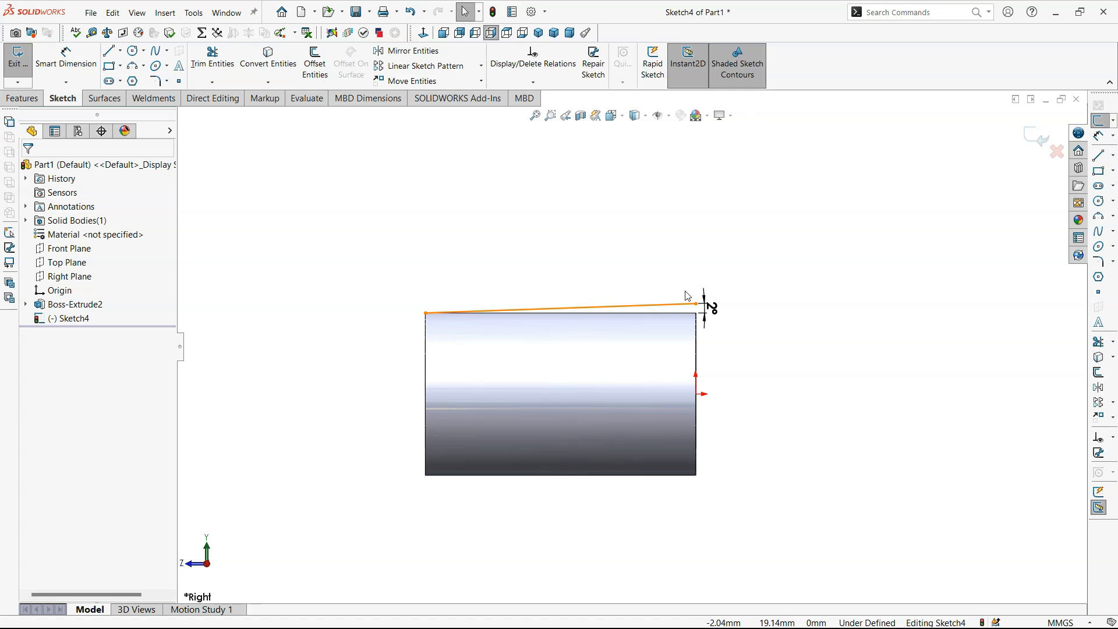
{"action": "left_click", "coordinate": [1034, 139]}
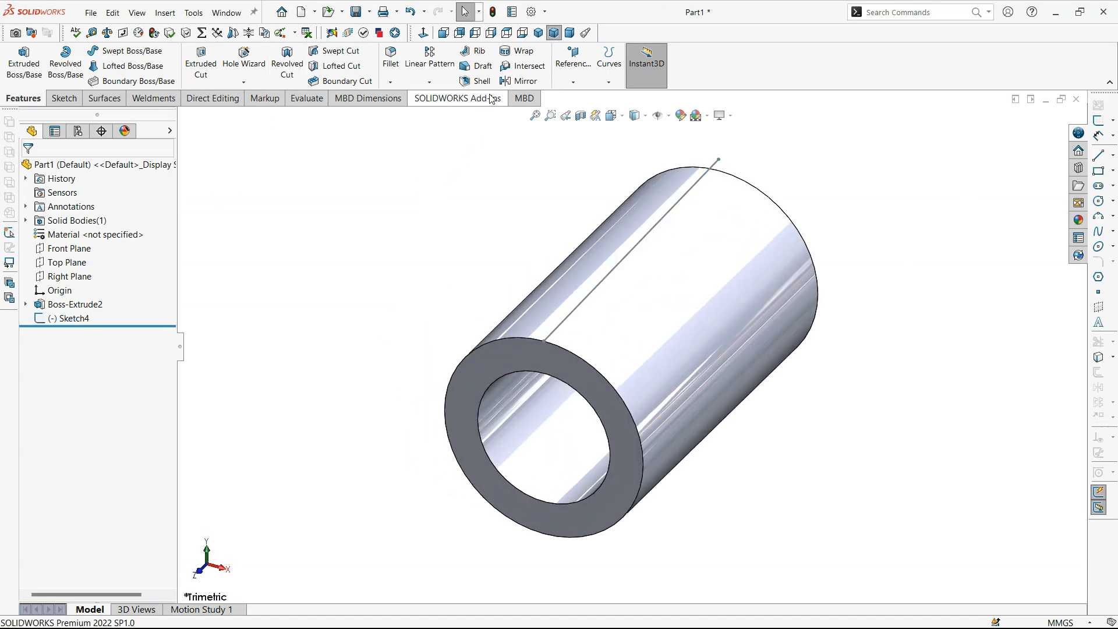
Step: Start a Draft, try the front end's outer and inner edges as parting lines, and return to the Neutral plane type
{"action": "left_click", "coordinate": [476, 66]}
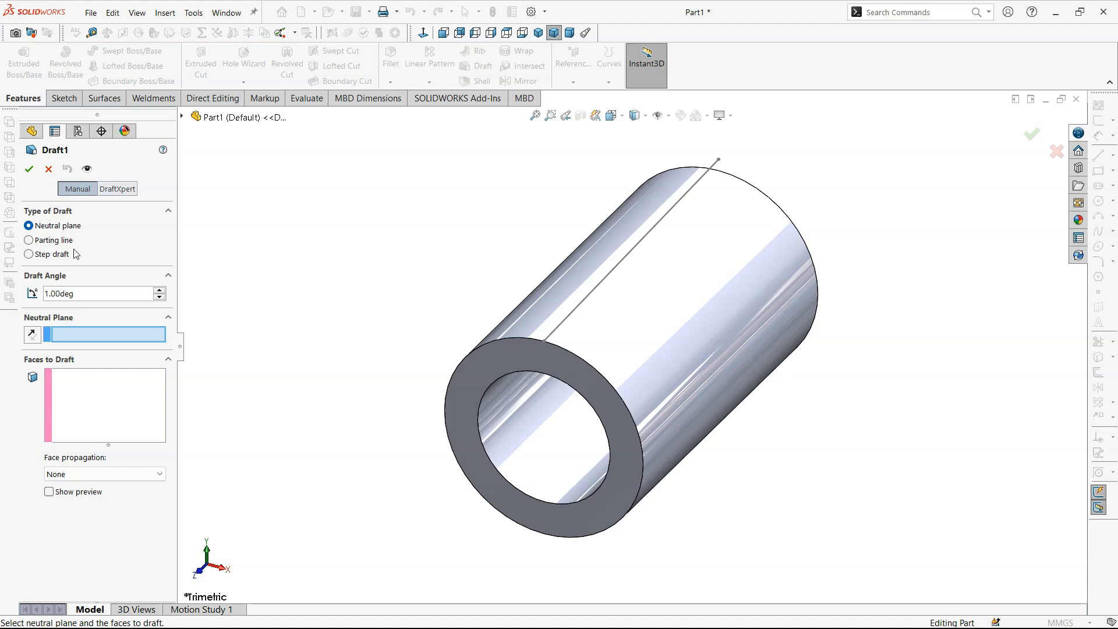
{"action": "left_click", "coordinate": [29, 240]}
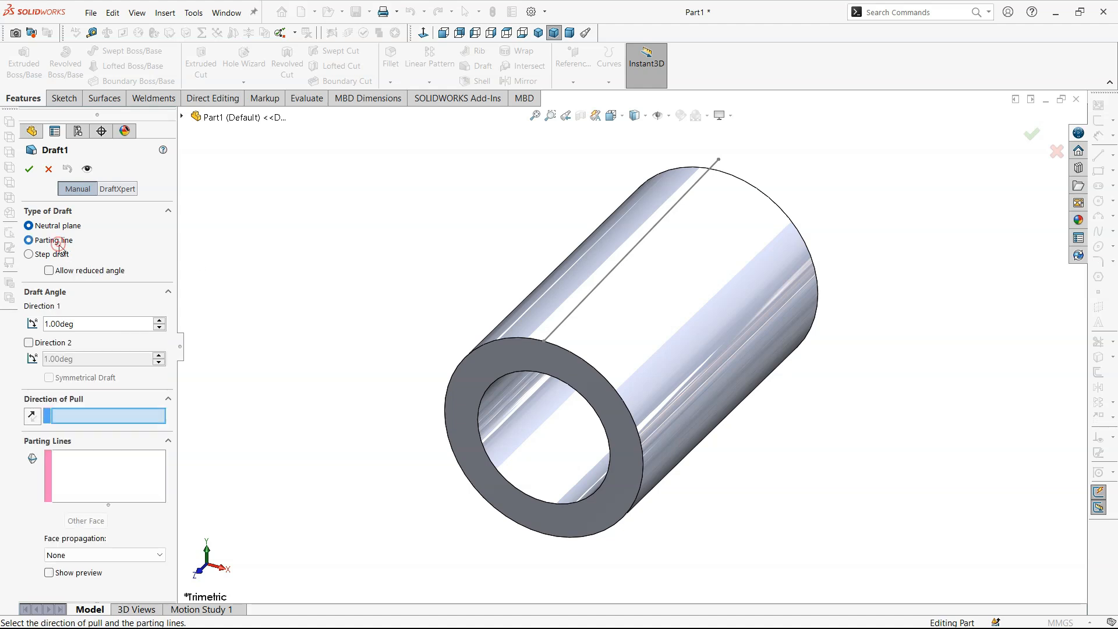
{"action": "left_click", "coordinate": [118, 480]}
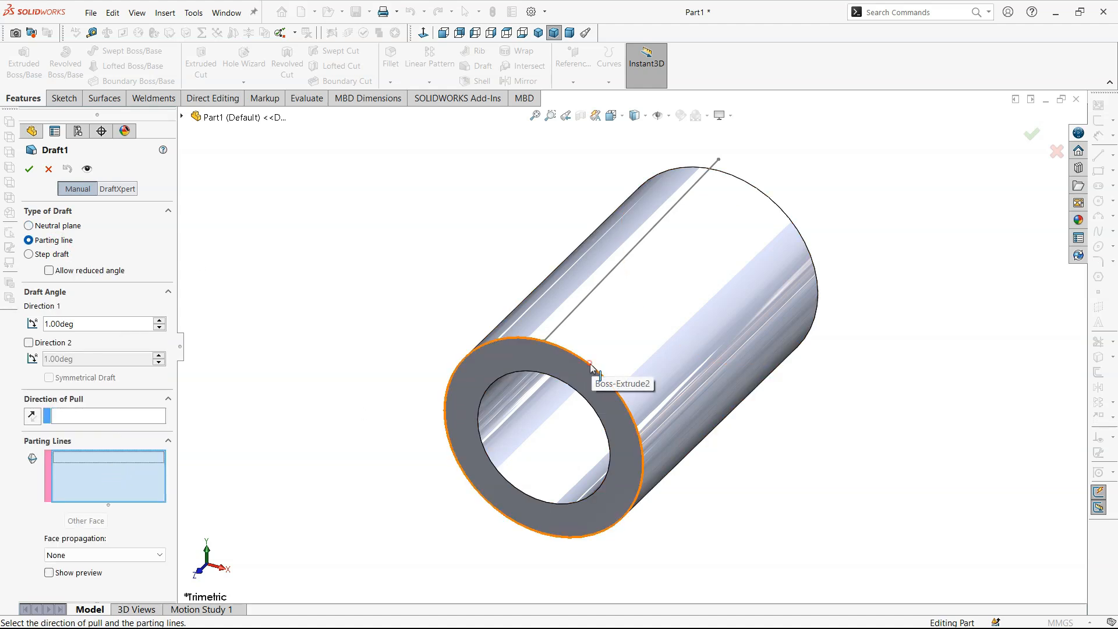
{"action": "left_click", "coordinate": [591, 365]}
{"action": "left_click", "coordinate": [591, 395]}
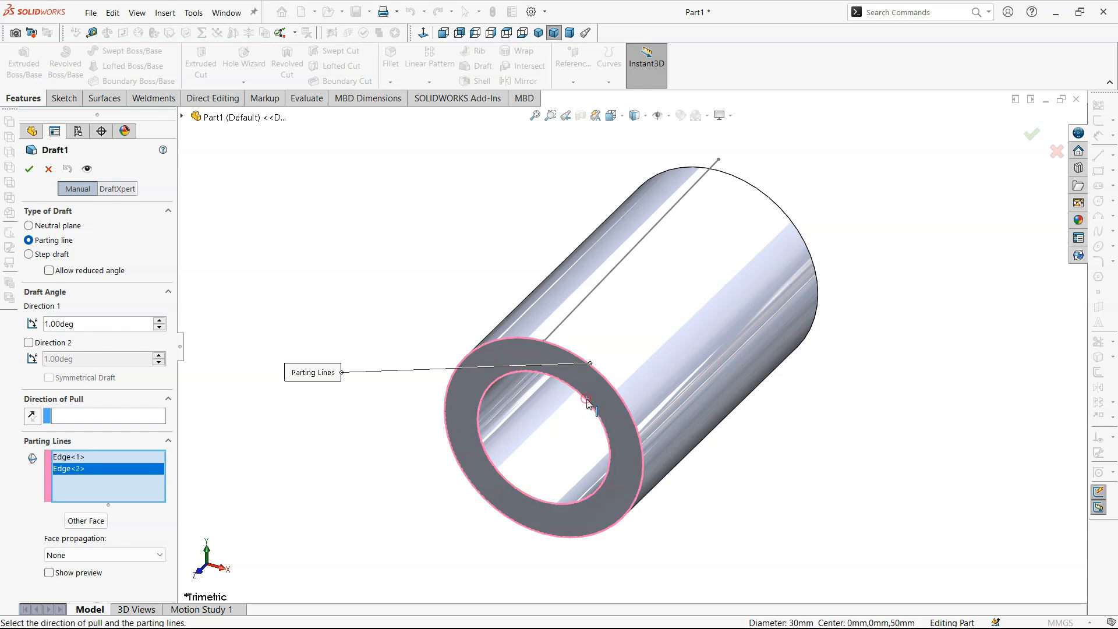
{"action": "left_click", "coordinate": [613, 389]}
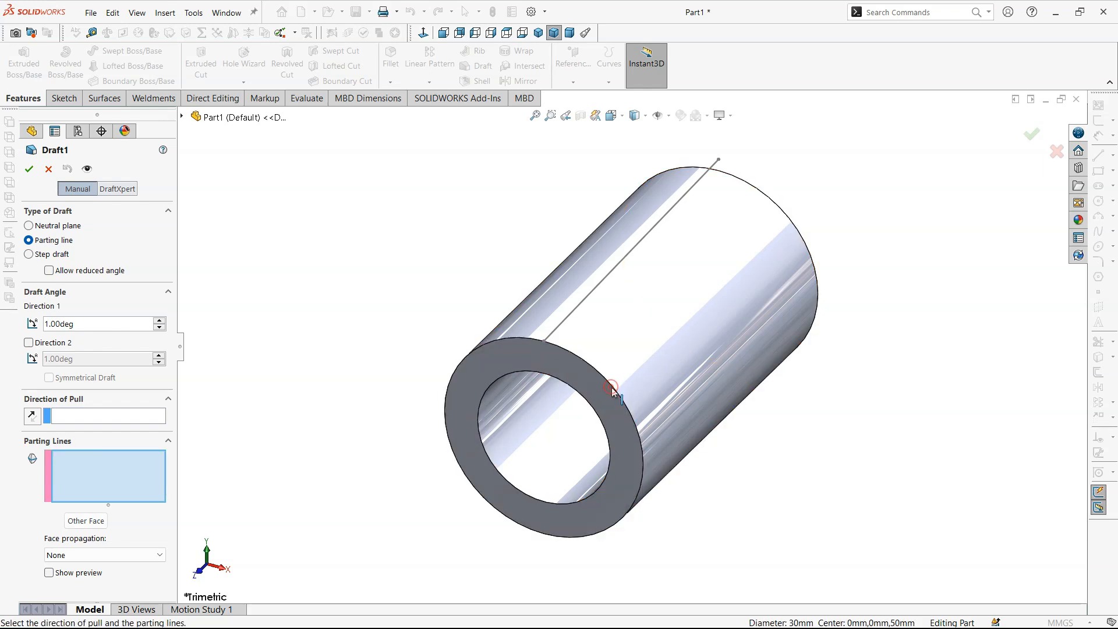
{"action": "left_click", "coordinate": [73, 227]}
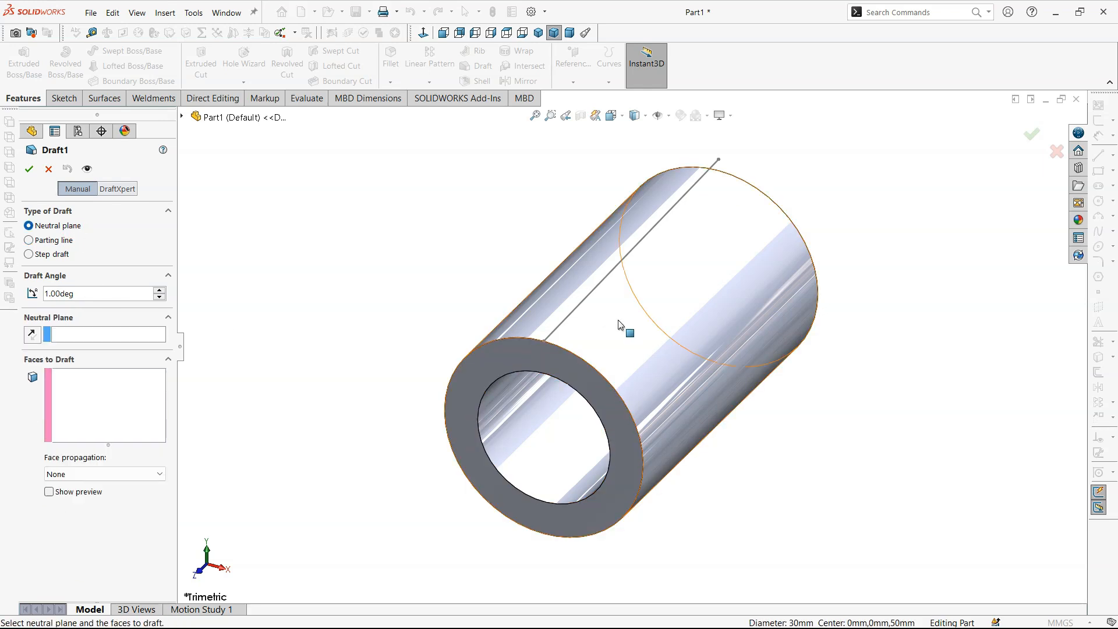
{"action": "left_click", "coordinate": [121, 409]}
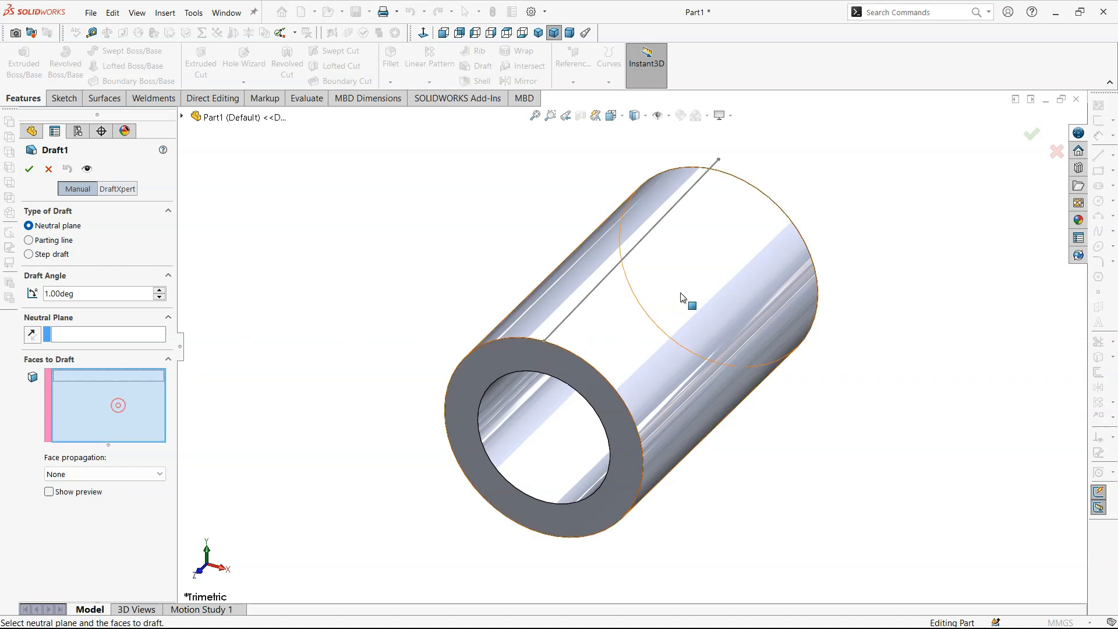
{"action": "left_click", "coordinate": [683, 293]}
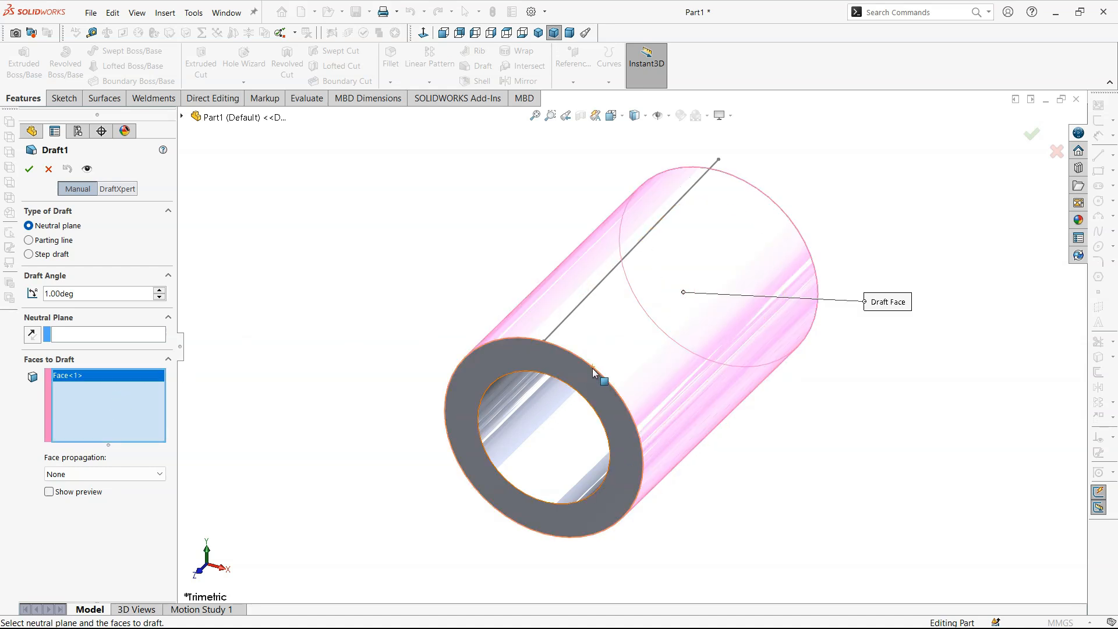
{"action": "left_click", "coordinate": [591, 379]}
{"action": "left_click", "coordinate": [591, 378]}
{"action": "left_click", "coordinate": [619, 357]}
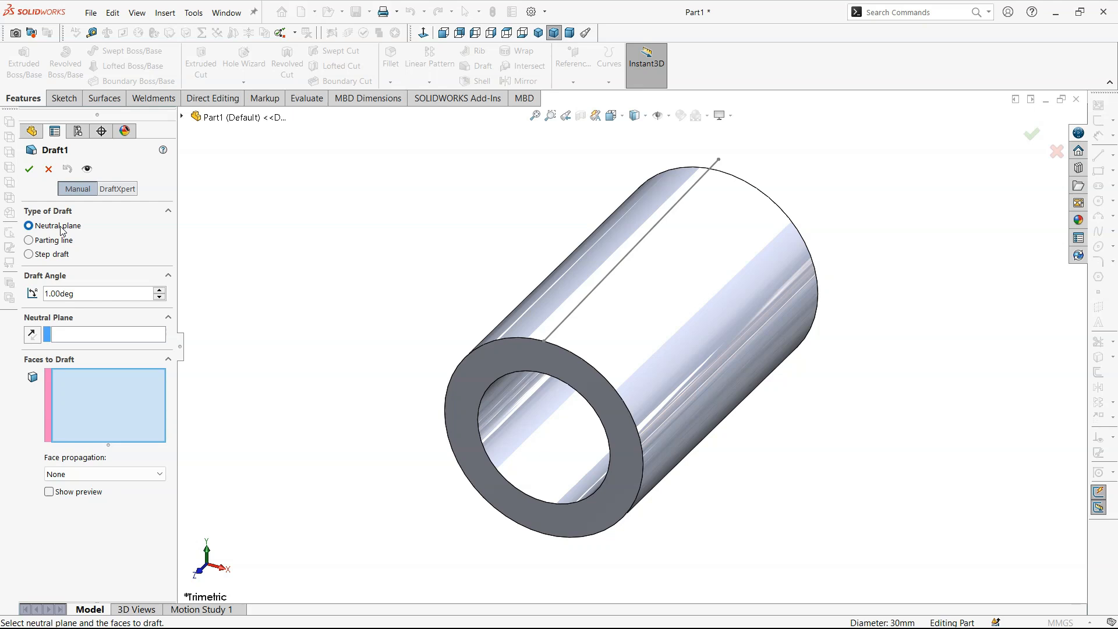
Step: Apply a 2° draft to the tube's outer cylindrical face, using the front ring-shaped end face as the neutral plane
{"action": "left_click", "coordinate": [163, 290]}
{"action": "left_click", "coordinate": [143, 333]}
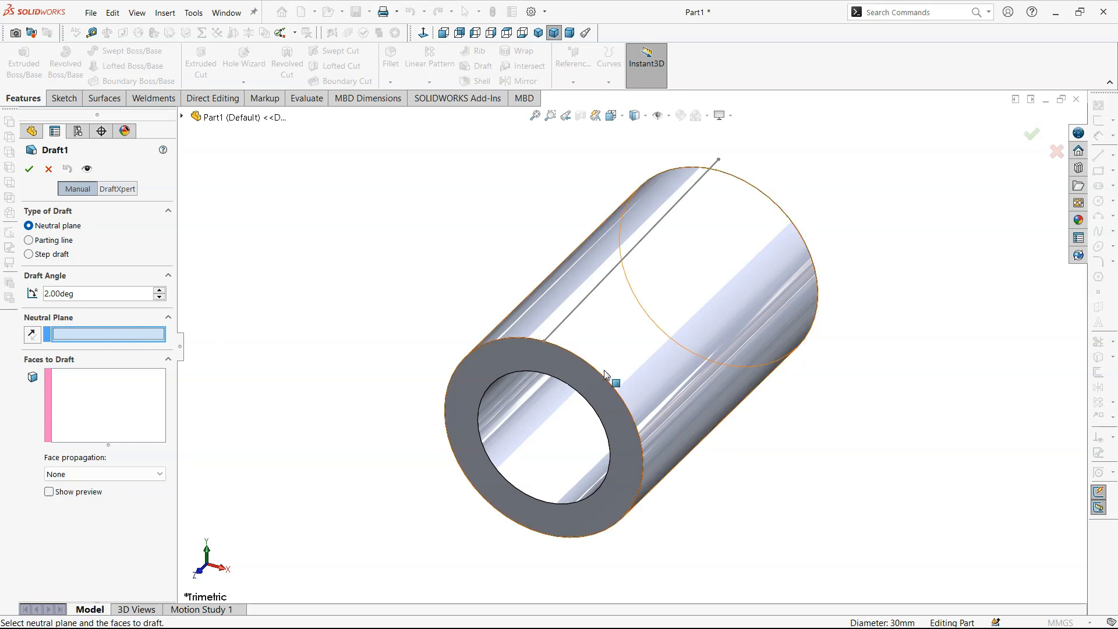
{"action": "left_click", "coordinate": [571, 365]}
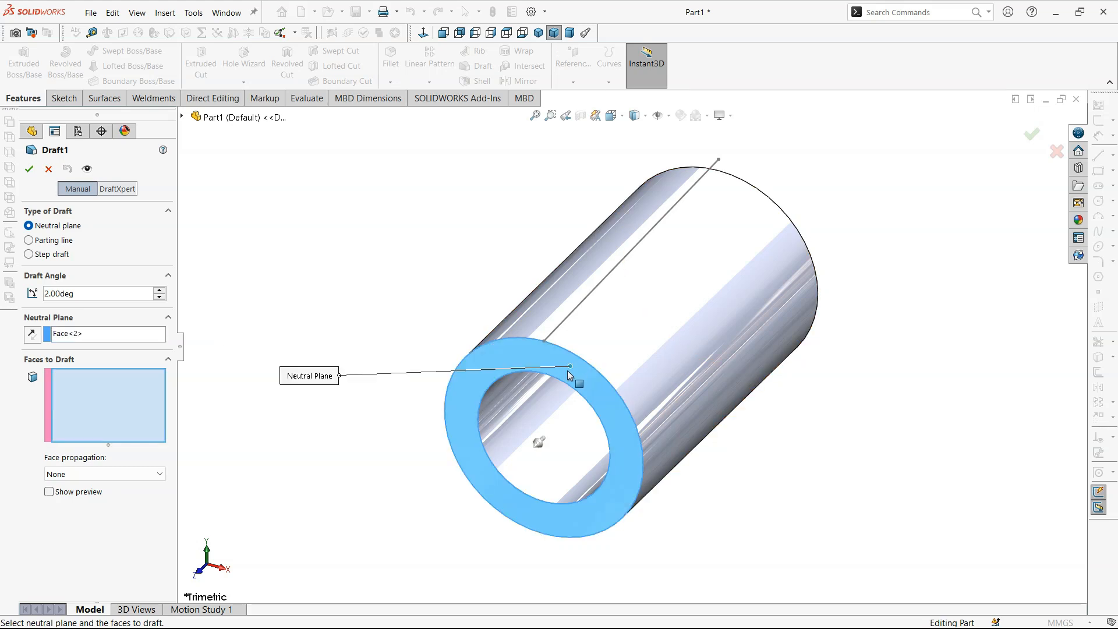
{"action": "middle_click_drag", "start_coordinate": [529, 450], "coordinate": [463, 466]}
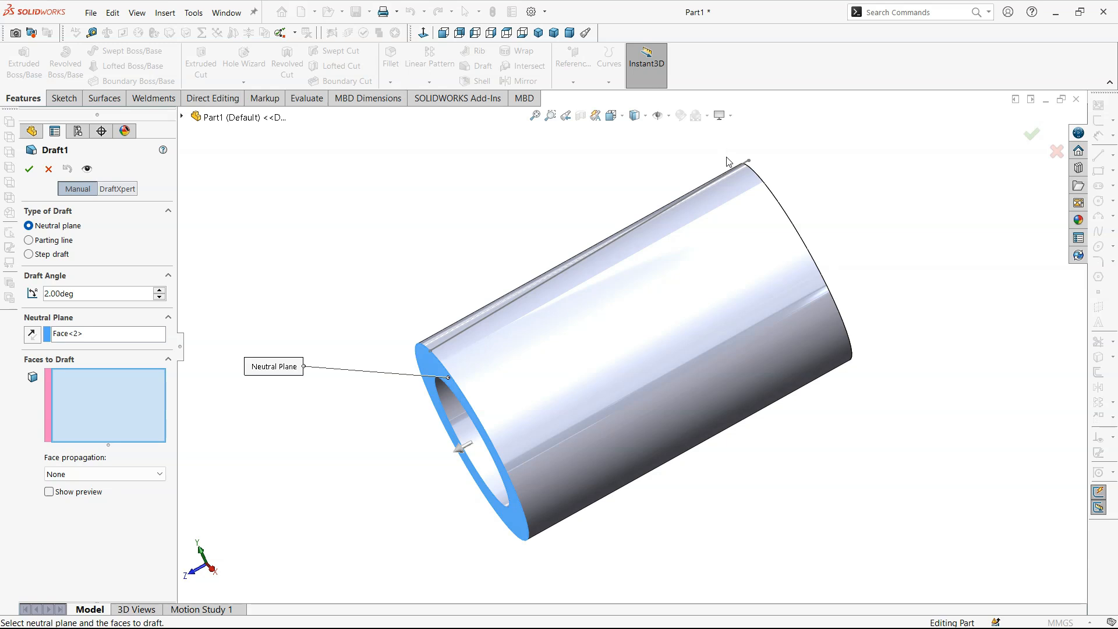
{"action": "left_click", "coordinate": [643, 366]}
{"action": "left_click", "coordinate": [36, 169]}
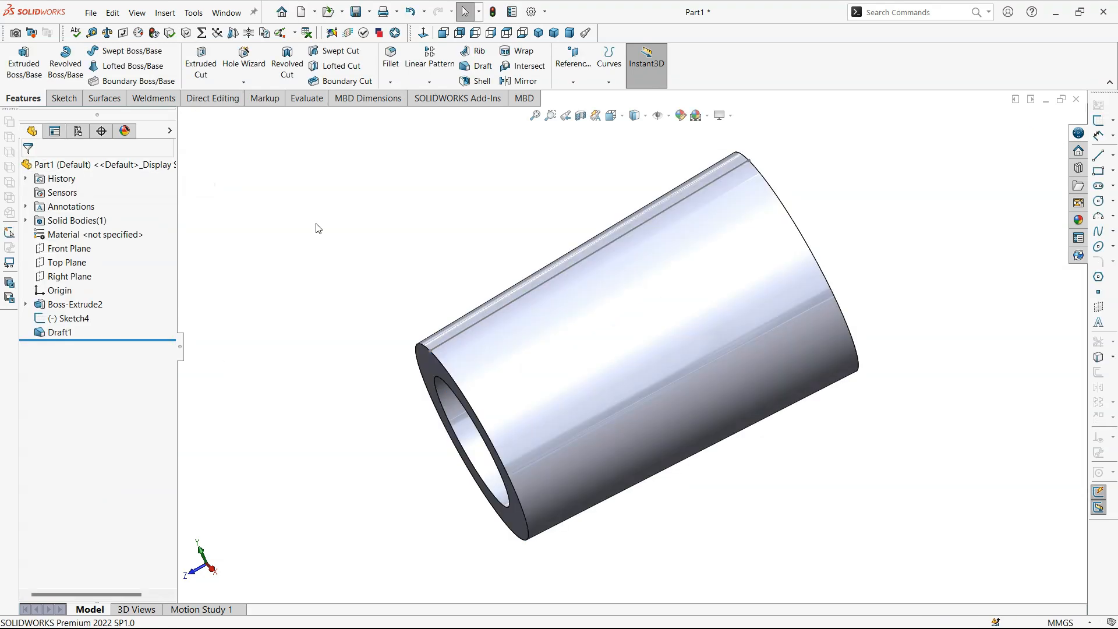
Step: Compare the tube's tapered upper edge with the 2° reference line sketch in the Right view
{"action": "left_click", "coordinate": [491, 33]}
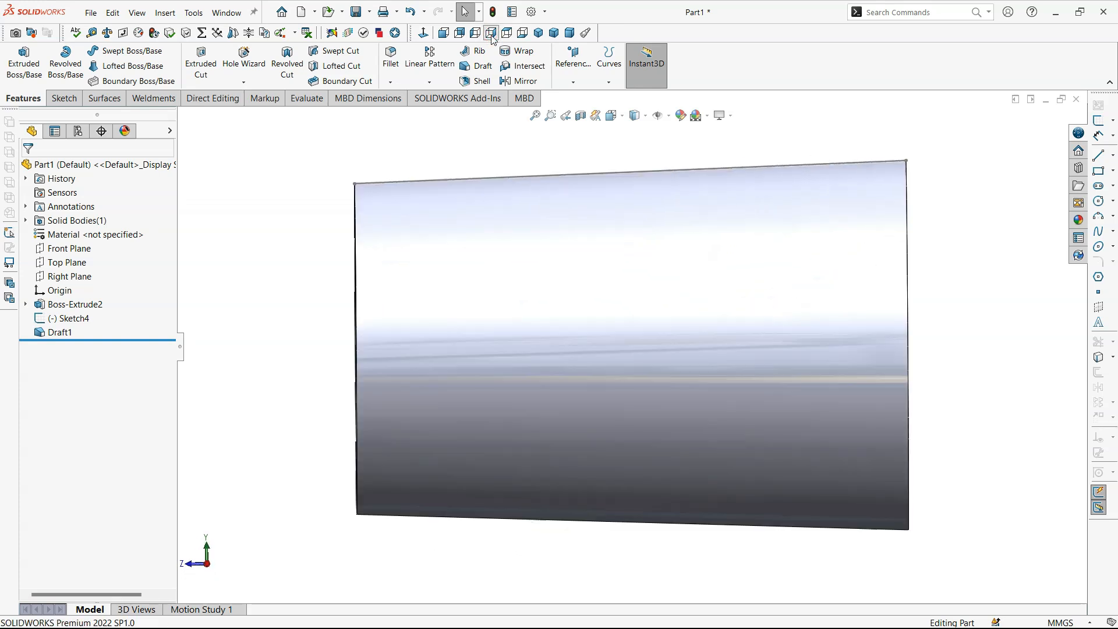
{"action": "left_click", "coordinate": [57, 306]}
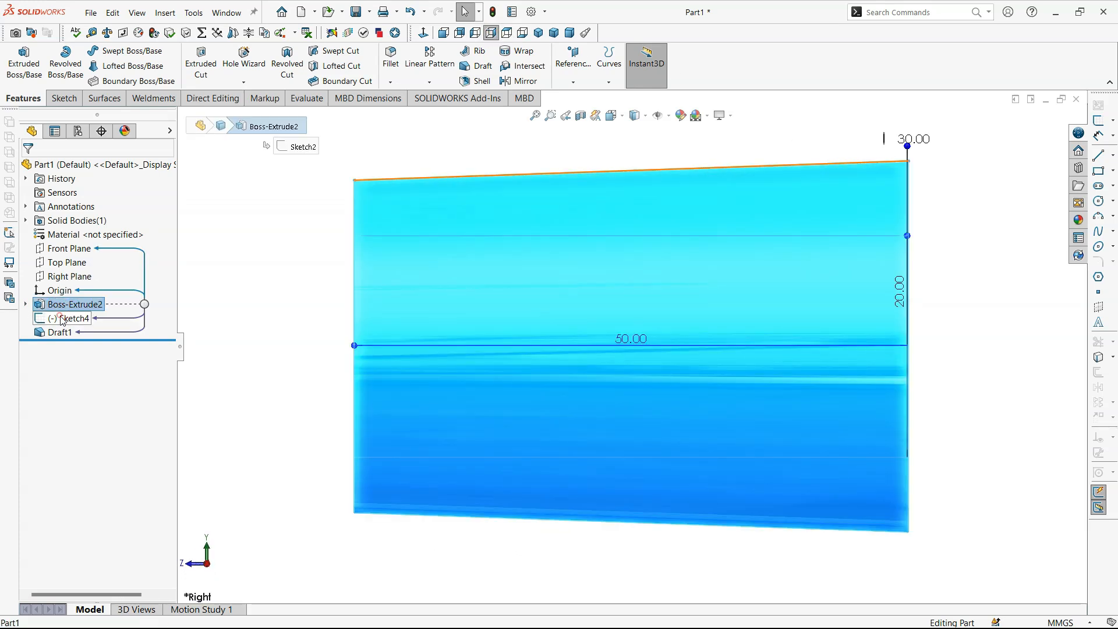
{"action": "left_click", "coordinate": [62, 318]}
{"action": "scroll", "coordinate": [918, 172], "scroll_direction": "down", "scroll_amount": 5}
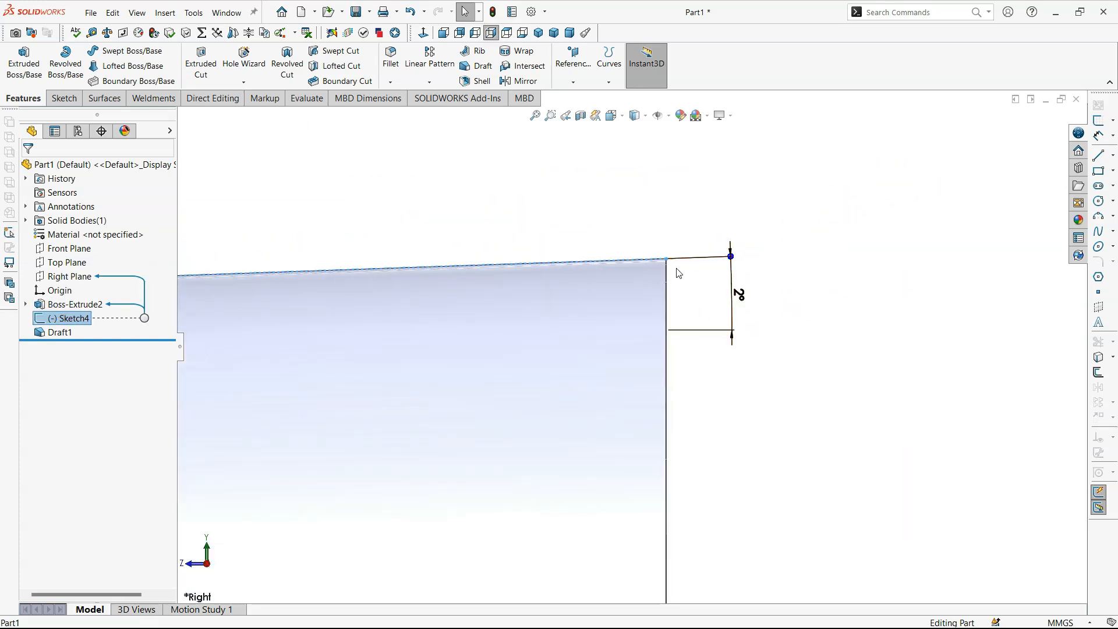
{"action": "scroll", "coordinate": [652, 320], "scroll_direction": "up", "scroll_amount": 5}
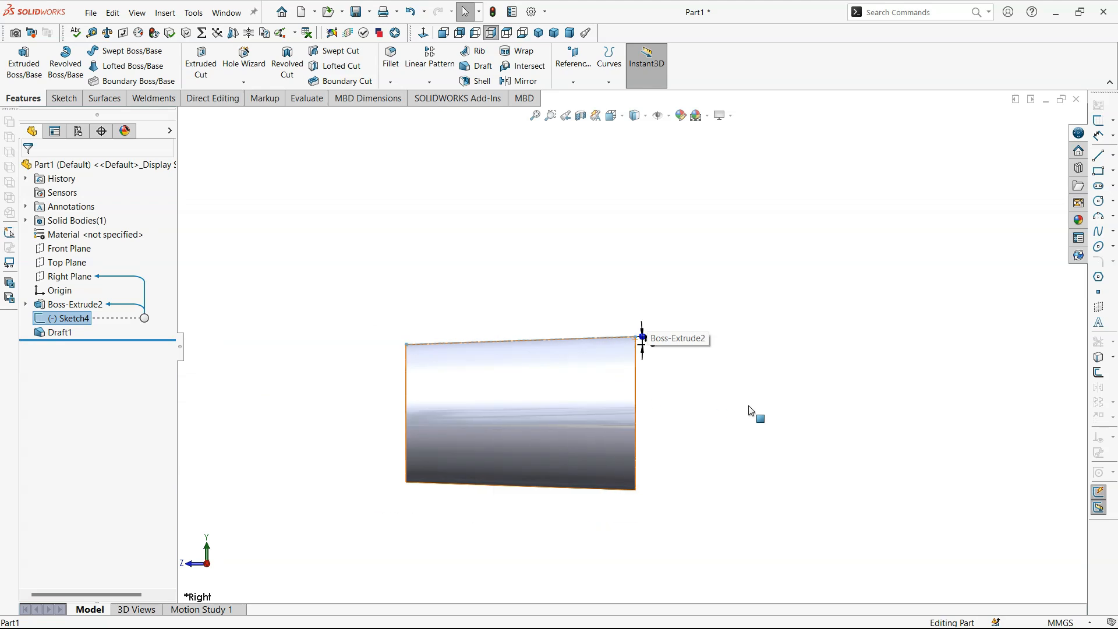
{"action": "scroll", "coordinate": [606, 371], "scroll_direction": "down", "scroll_amount": 3}
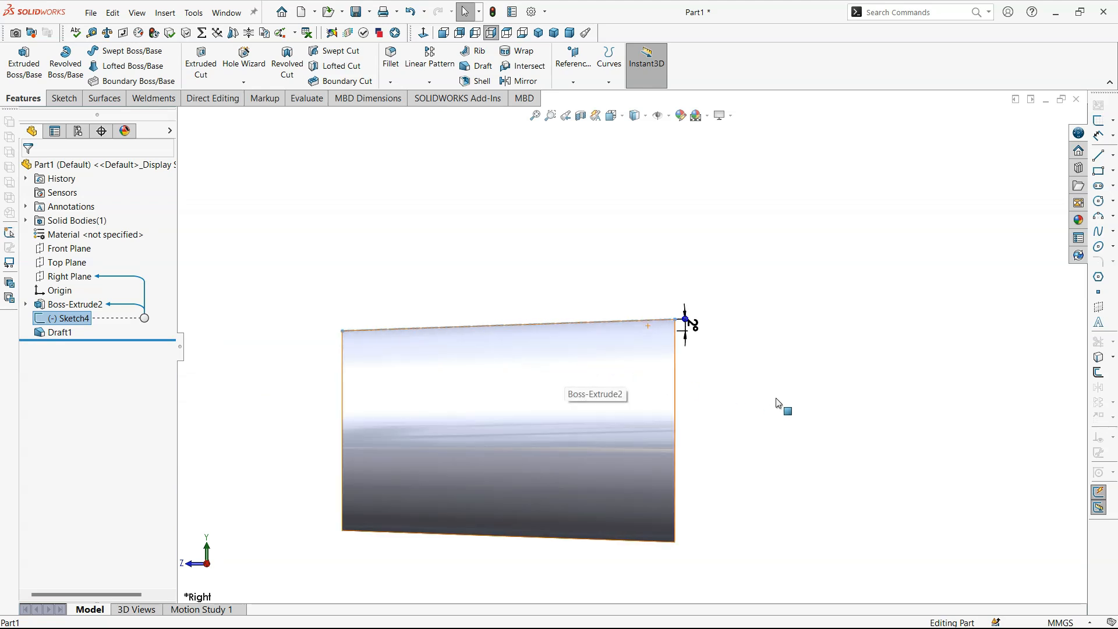
{"action": "left_click", "coordinate": [780, 405]}
Step: Edit the existing draft feature, reverse its neutral plane direction and accept the change
{"action": "left_click", "coordinate": [37, 333]}
{"action": "left_click", "coordinate": [40, 299]}
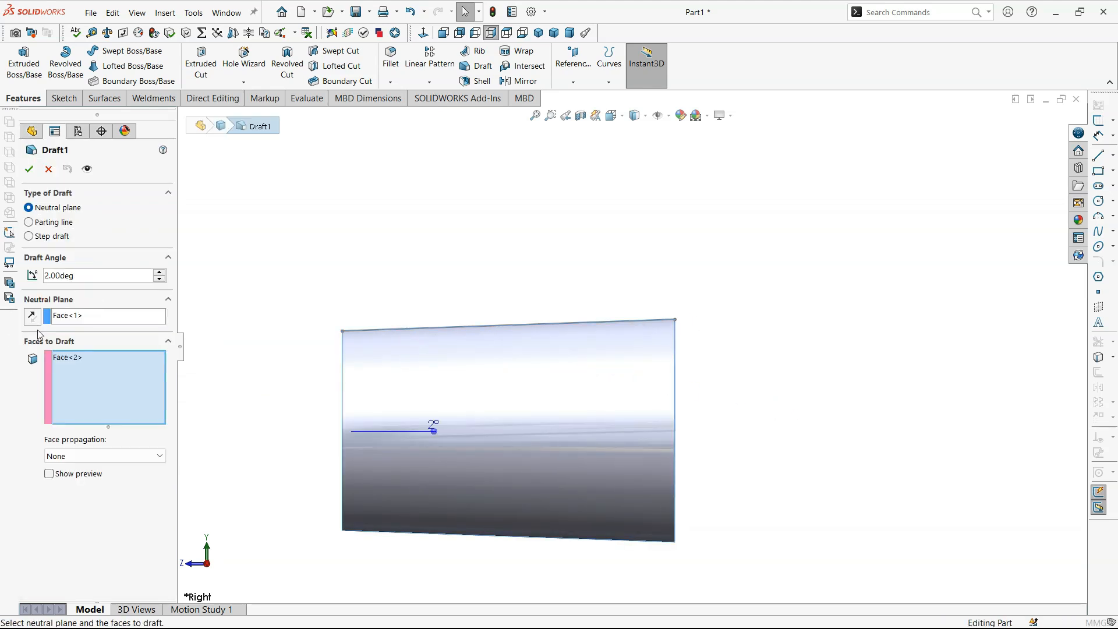
{"action": "left_click", "coordinate": [28, 168]}
{"action": "scroll", "coordinate": [505, 417], "scroll_direction": "down", "scroll_amount": 2}
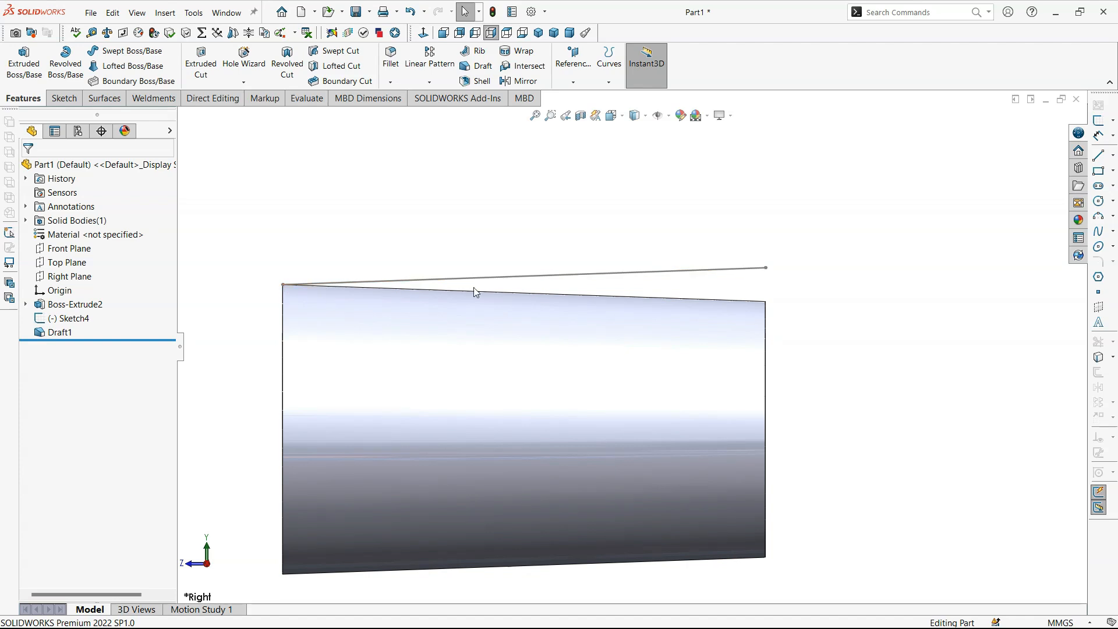
Step: Flip the draft's neutral plane direction back so that the outer face follows the reference line again
{"action": "left_click", "coordinate": [36, 330]}
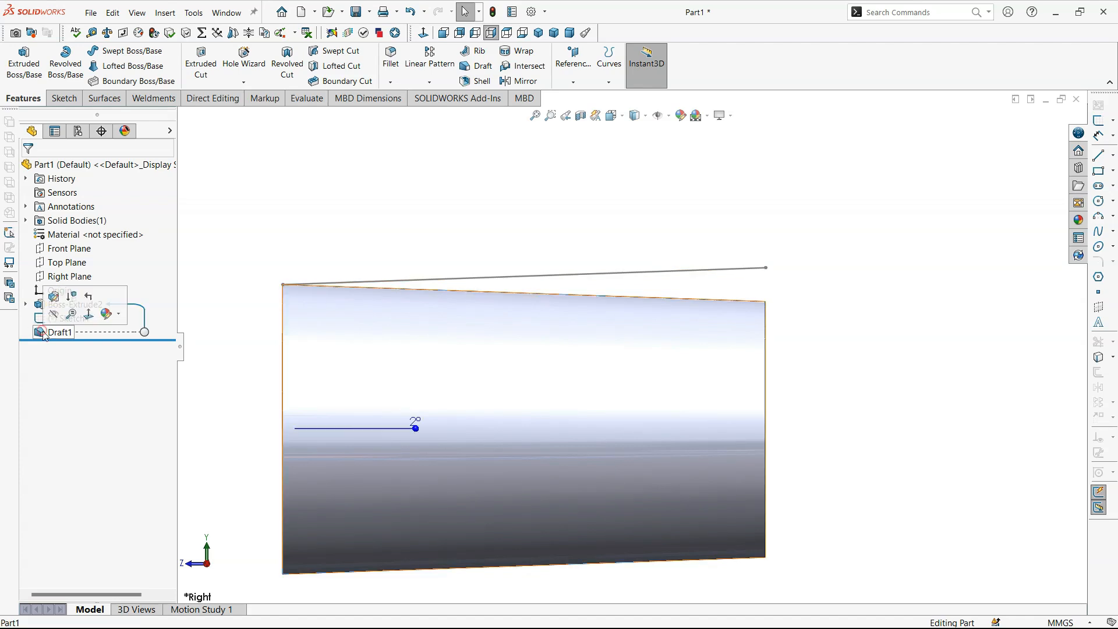
{"action": "left_click", "coordinate": [50, 298]}
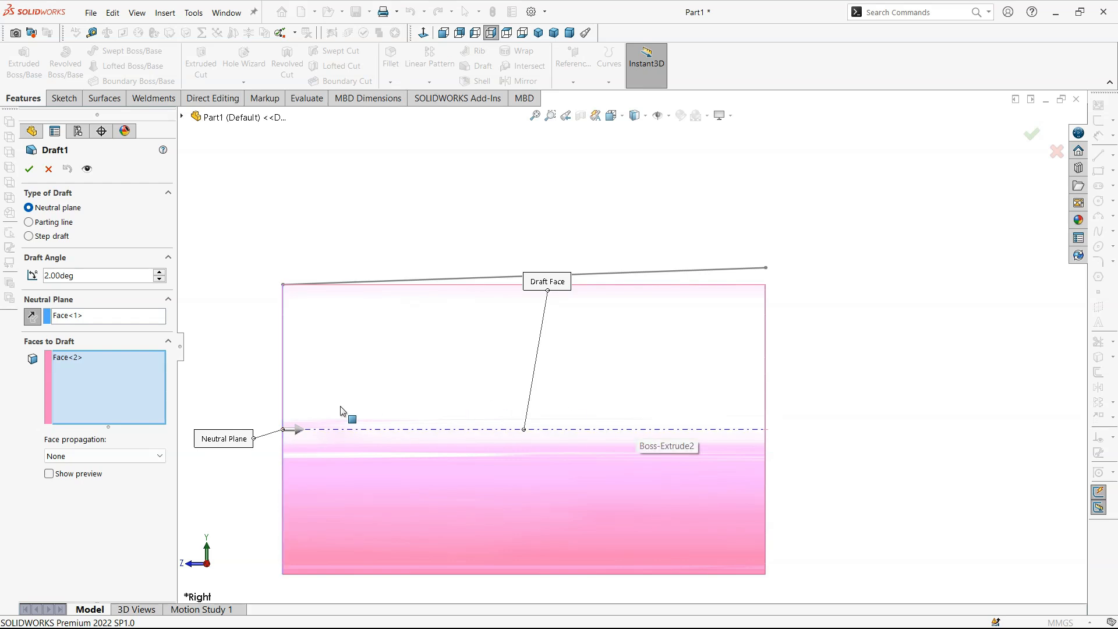
{"action": "left_click", "coordinate": [32, 316]}
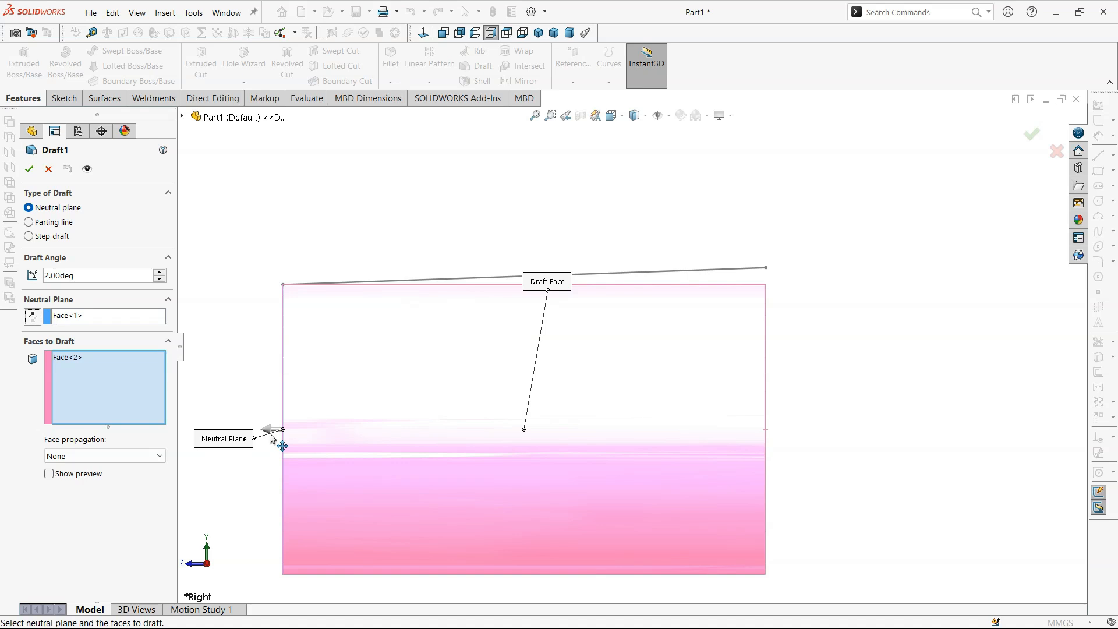
{"action": "left_click", "coordinate": [29, 169]}
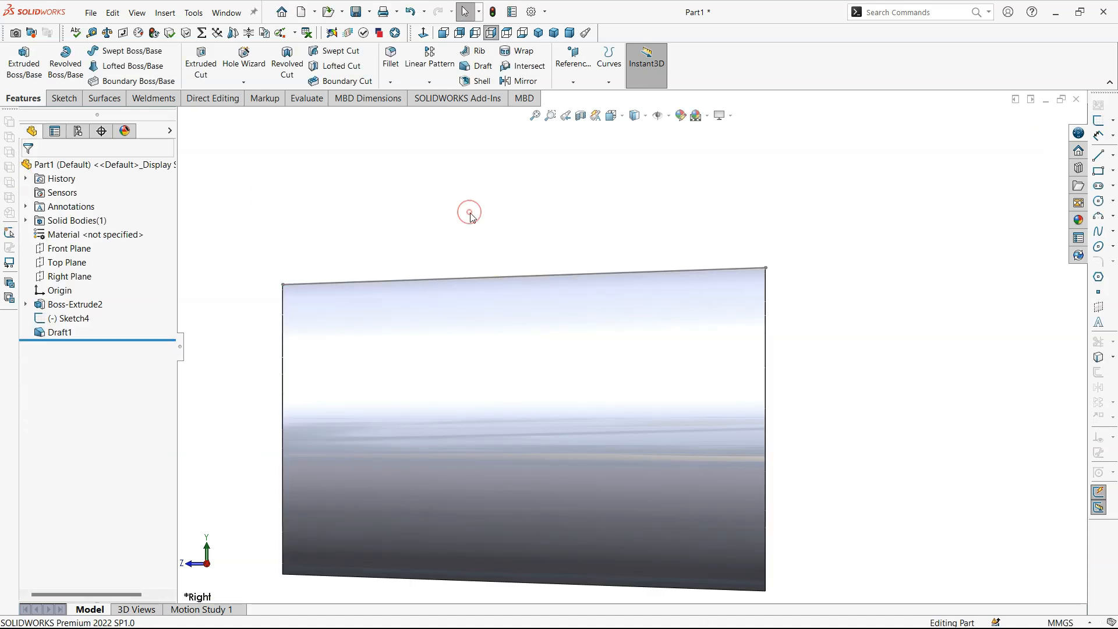
{"action": "middle_click_drag", "start_coordinate": [429, 234], "coordinate": [479, 257]}
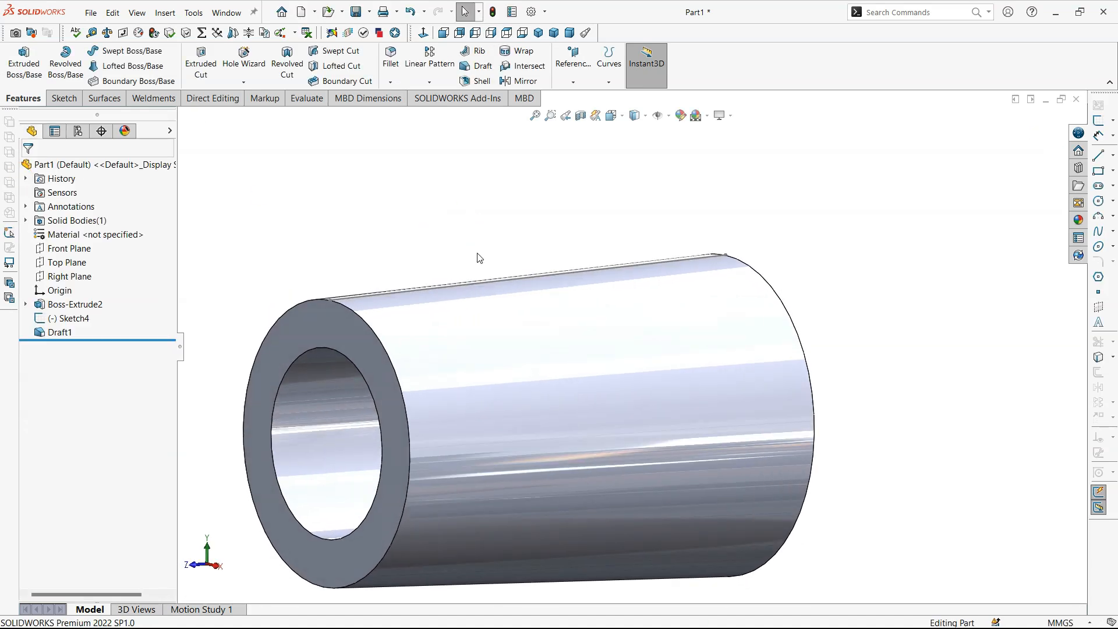
Step: Roll the model back to before the draft and start a Parting line draft with the Front Plane as direction of pull
{"action": "left_click_drag", "start_coordinate": [83, 340], "coordinate": [83, 325]}
{"action": "left_click", "coordinate": [479, 66]}
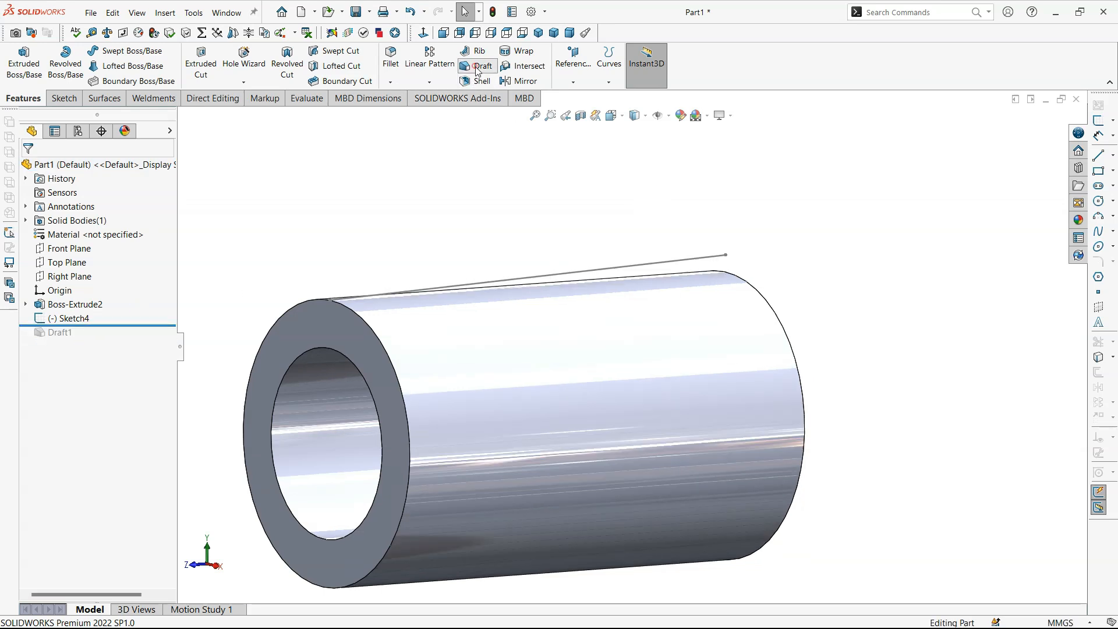
{"action": "left_click", "coordinate": [65, 245]}
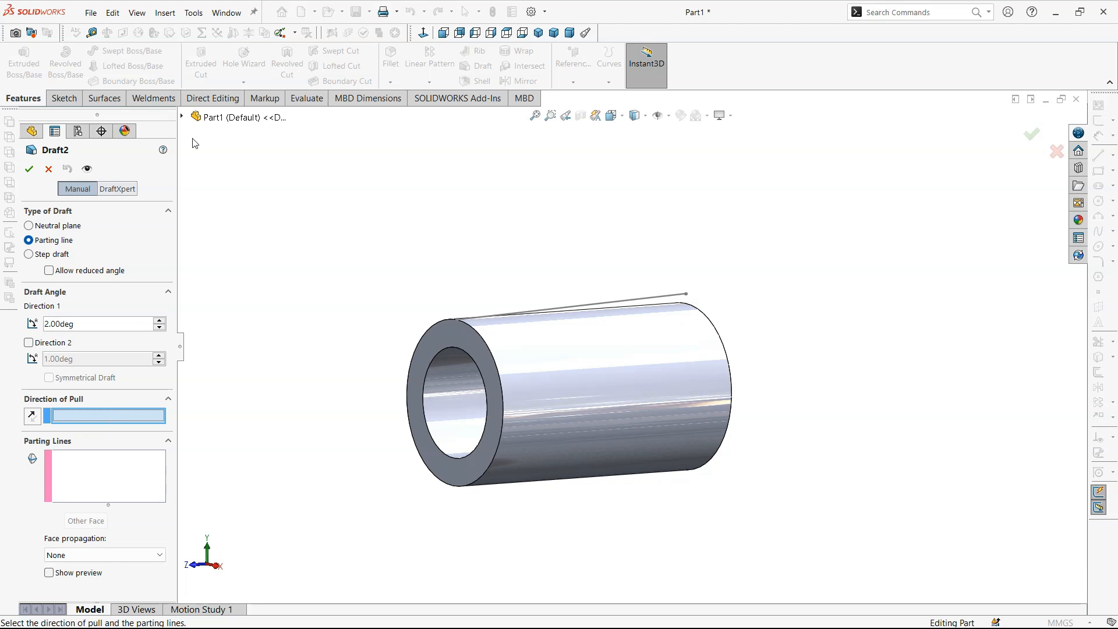
{"action": "left_click", "coordinate": [182, 117]}
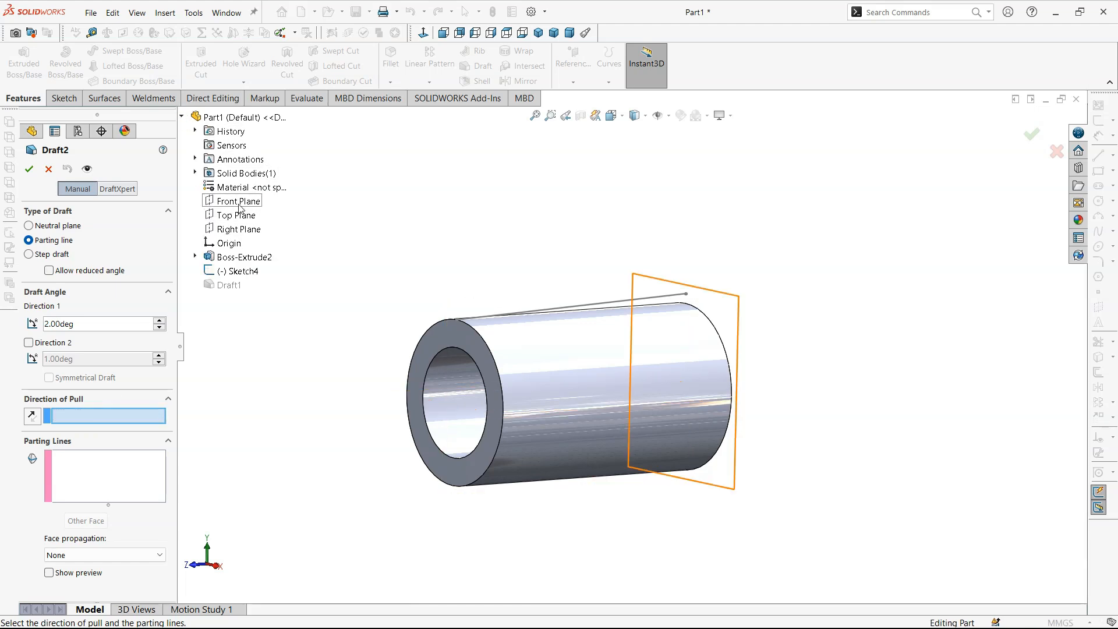
{"action": "left_click", "coordinate": [240, 204]}
{"action": "left_click", "coordinate": [183, 117]}
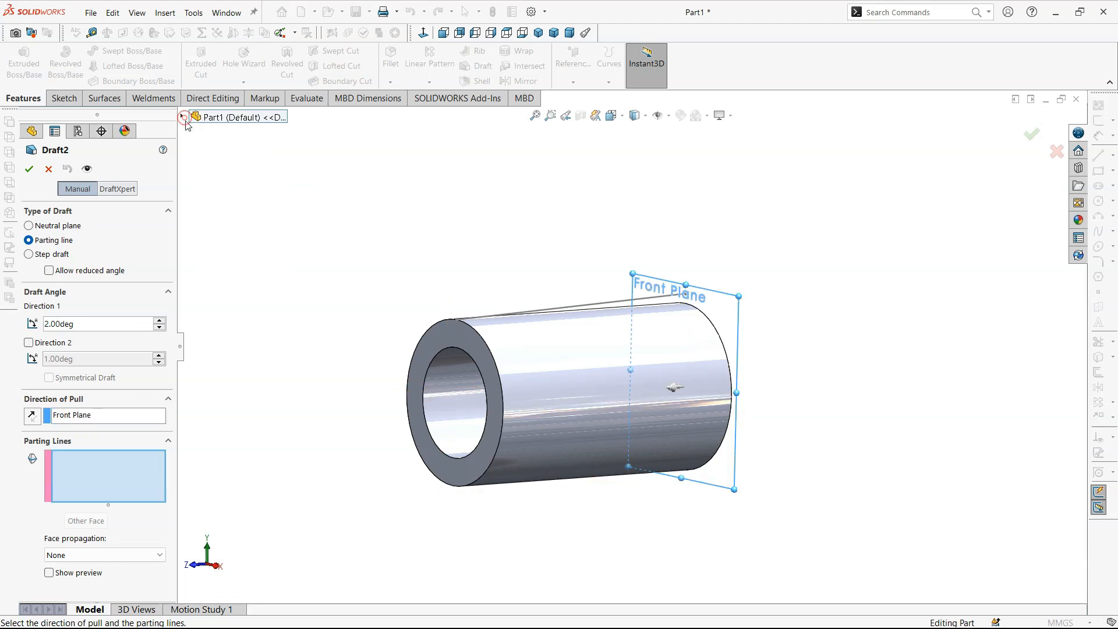
Step: Use the rear end's outer circular edge as the parting line and apply a 4° draft to the outer face
{"action": "middle_click_drag", "start_coordinate": [771, 361], "coordinate": [670, 326]}
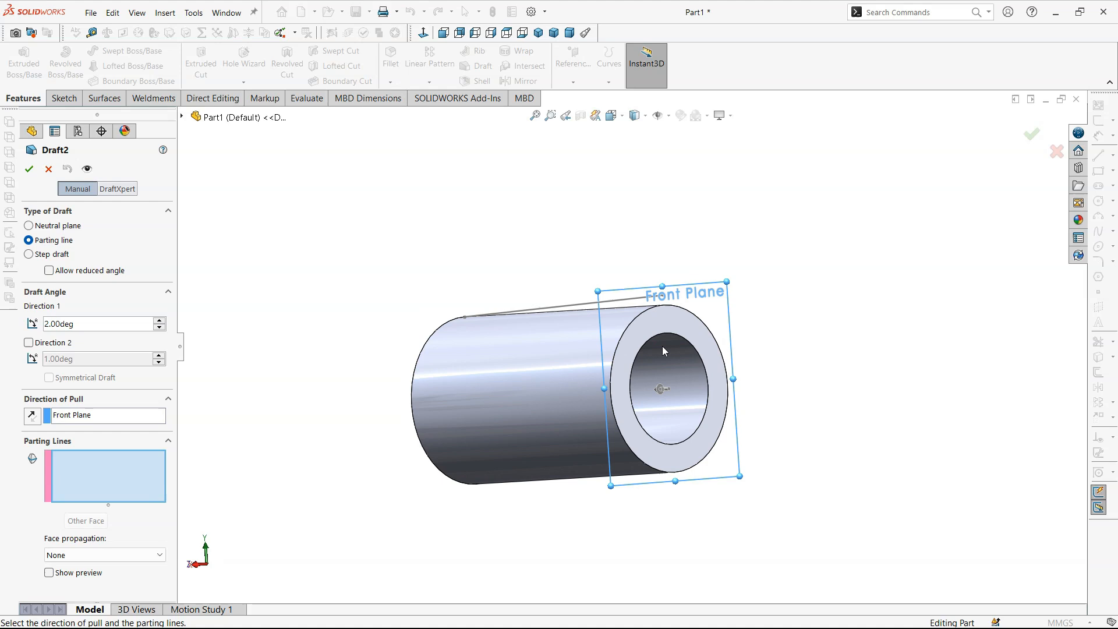
{"action": "left_click", "coordinate": [658, 308]}
{"action": "scroll", "coordinate": [580, 387], "scroll_direction": "down", "scroll_amount": 3}
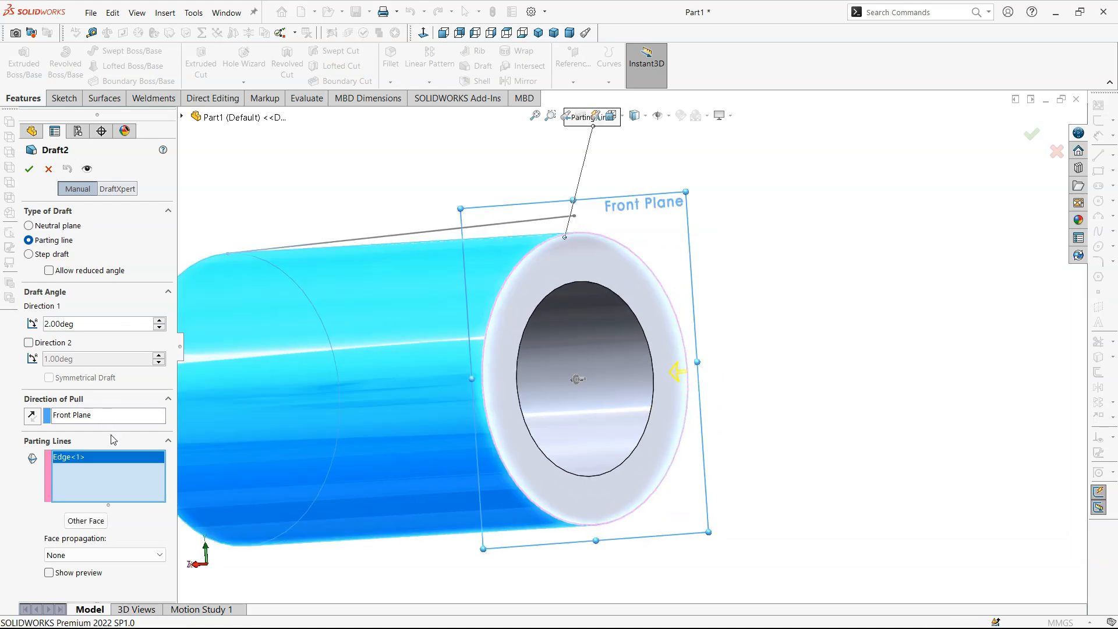
{"action": "left_click", "coordinate": [158, 321]}
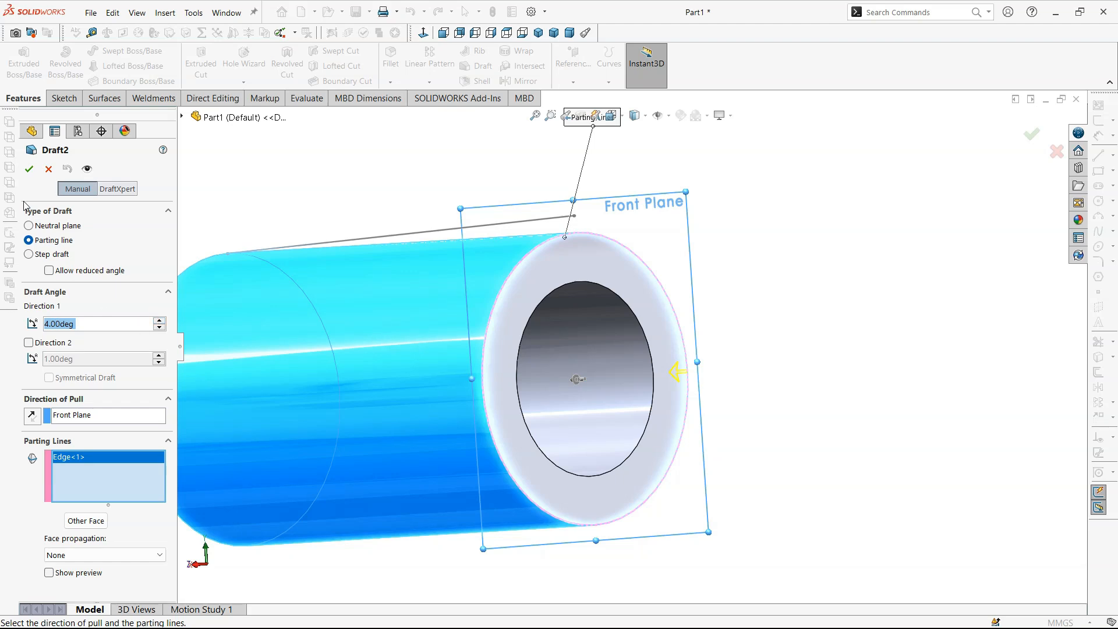
{"action": "left_click", "coordinate": [30, 169]}
{"action": "scroll", "coordinate": [585, 315], "scroll_direction": "up", "scroll_amount": 3}
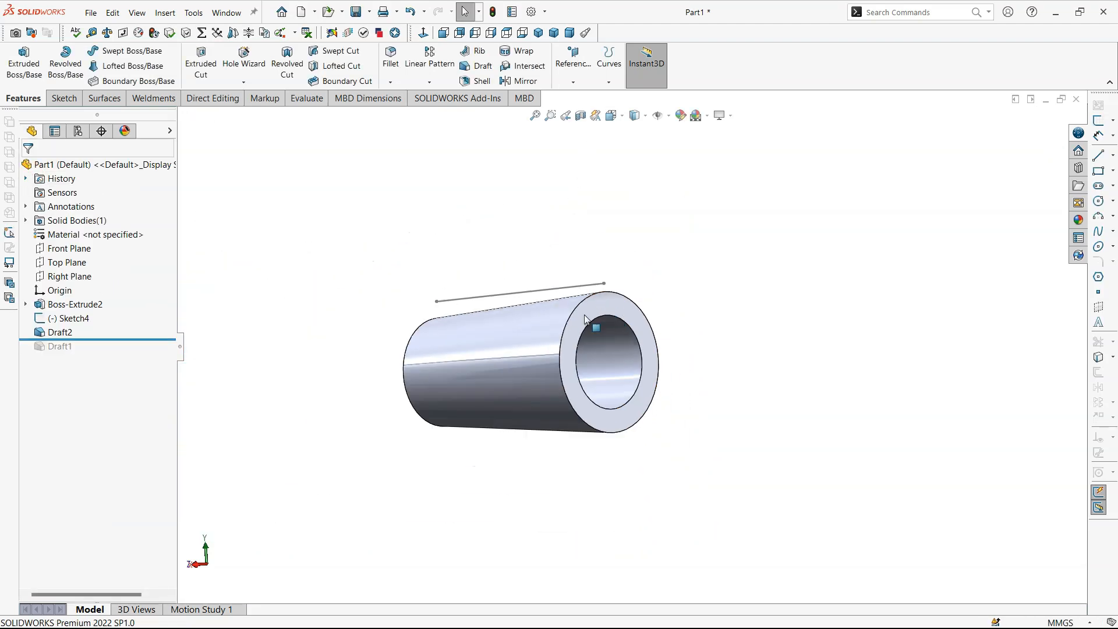
{"action": "middle_click_drag", "start_coordinate": [584, 314], "coordinate": [473, 350]}
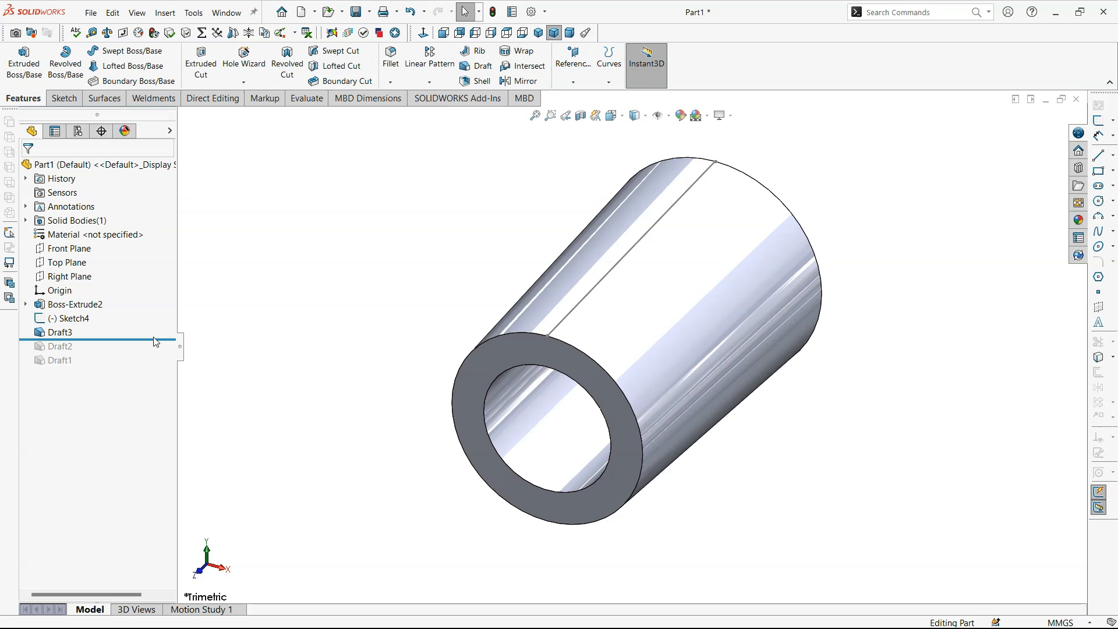
Step: Roll back before the drafts and use DraftXpert to add a 2° draft to the outer face from the front ring-shaped face
{"action": "left_click_drag", "start_coordinate": [154, 339], "coordinate": [153, 330]}
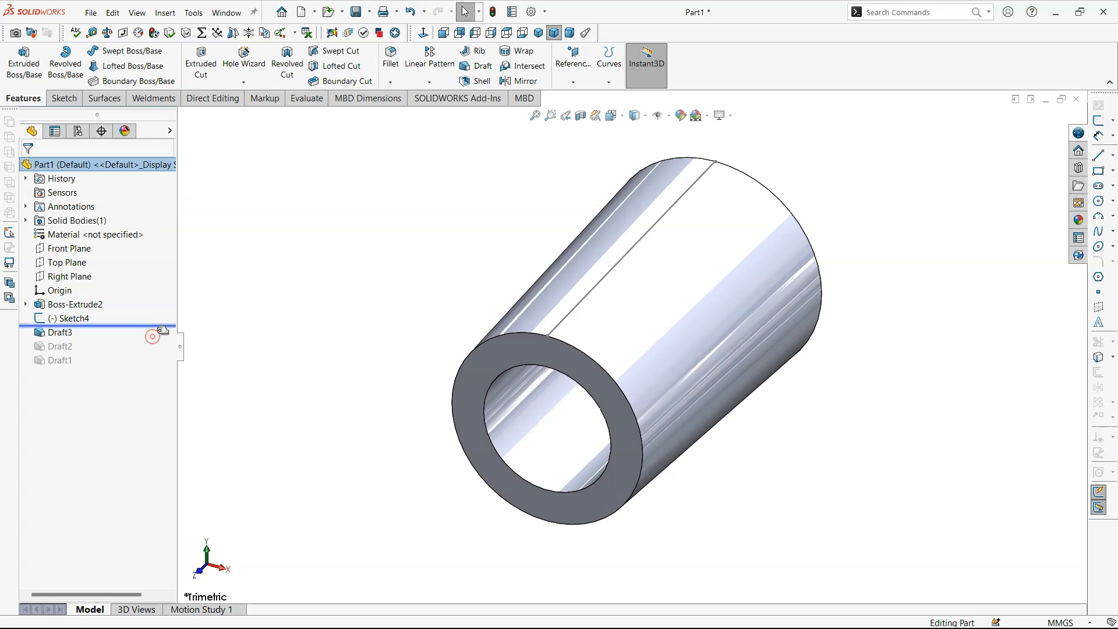
{"action": "left_click", "coordinate": [481, 66]}
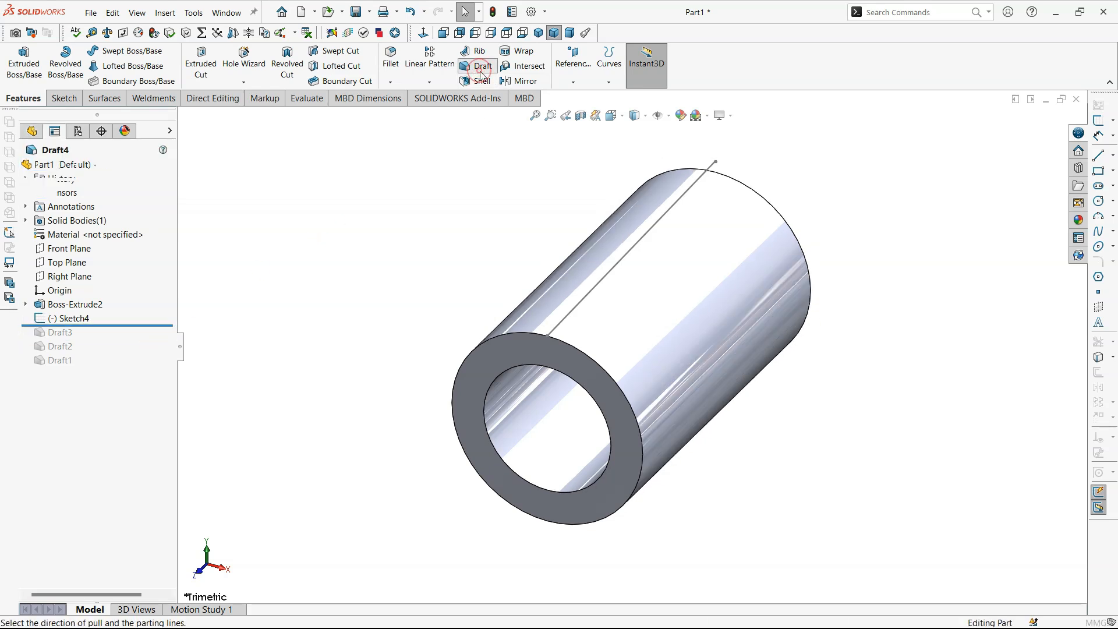
{"action": "left_click", "coordinate": [115, 190]}
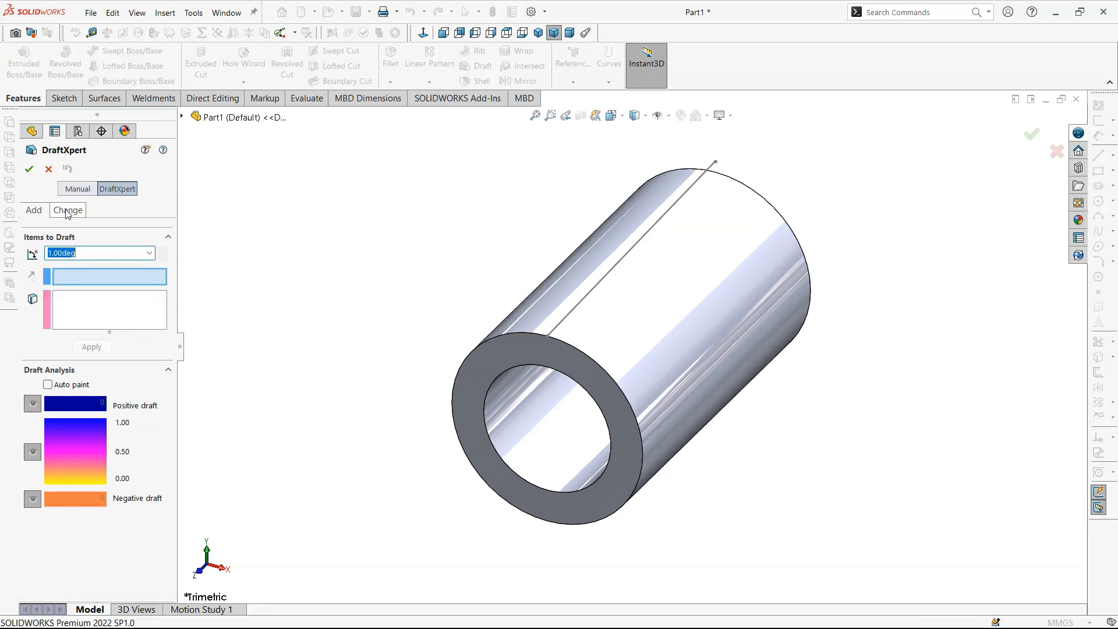
{"action": "left_click", "coordinate": [162, 249]}
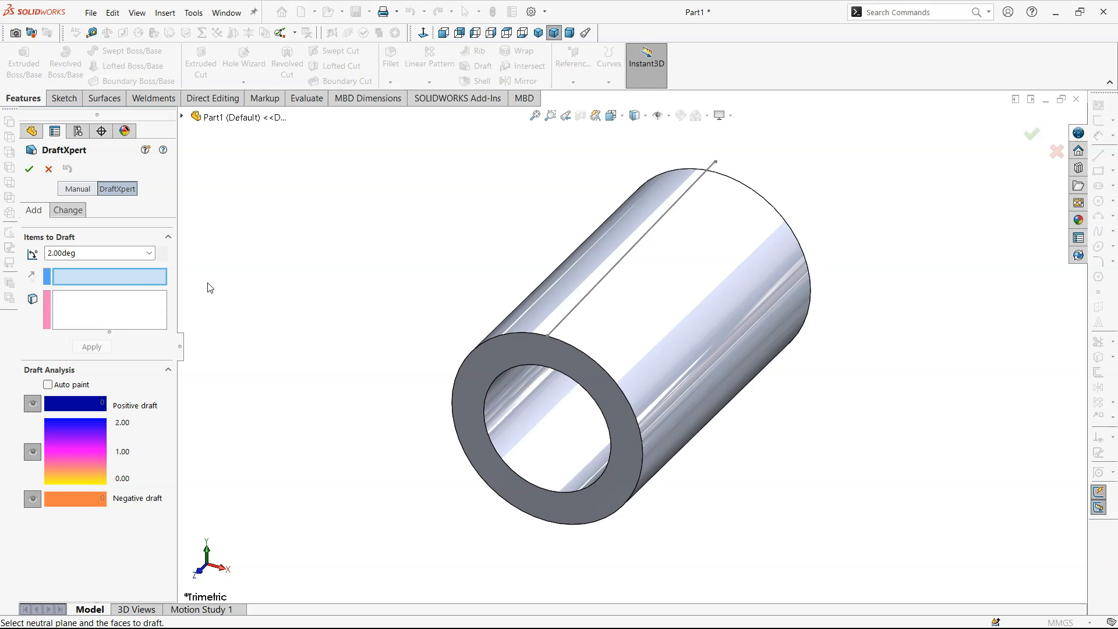
{"action": "left_click", "coordinate": [504, 351]}
{"action": "left_click", "coordinate": [668, 338]}
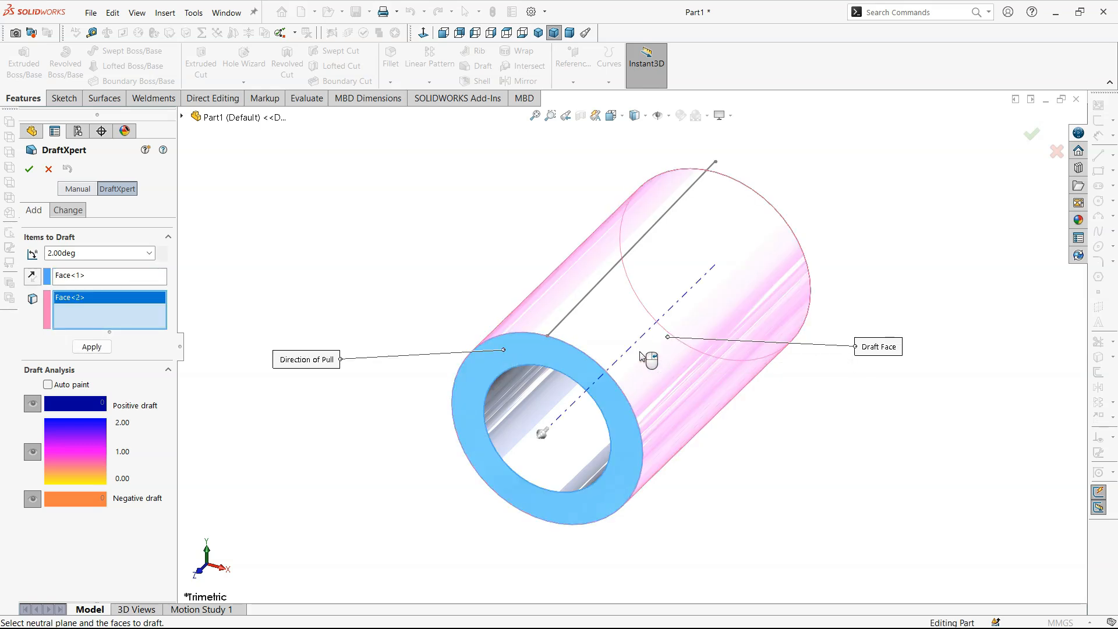
{"action": "left_click", "coordinate": [29, 169]}
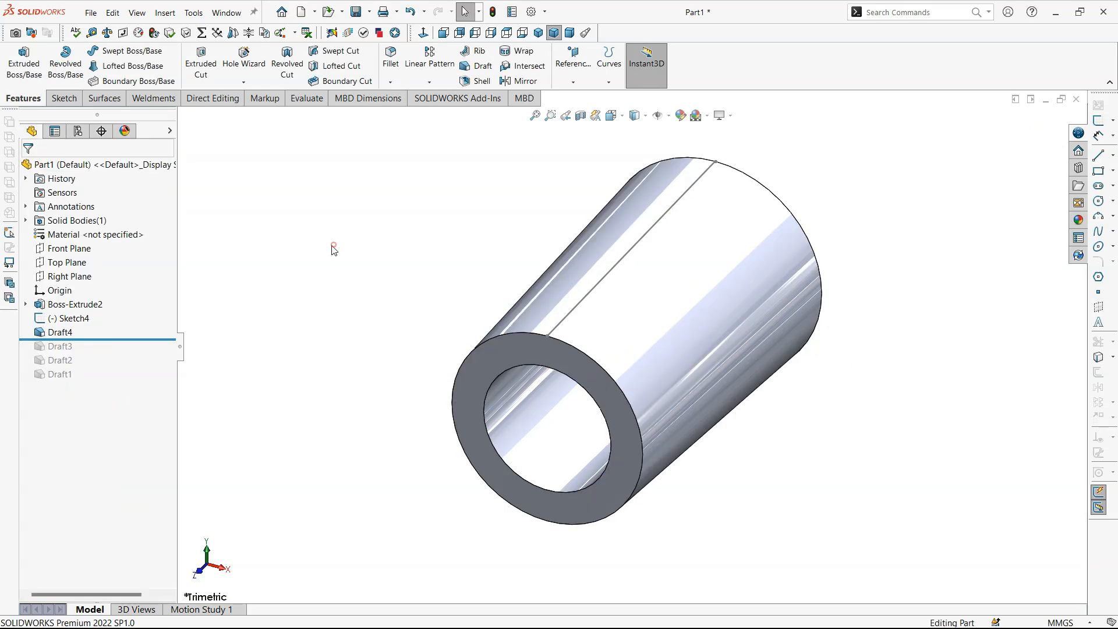
Step: Check the tapered tube in the Right view, review the new draft's settings and close them without changes
{"action": "left_click", "coordinate": [489, 33]}
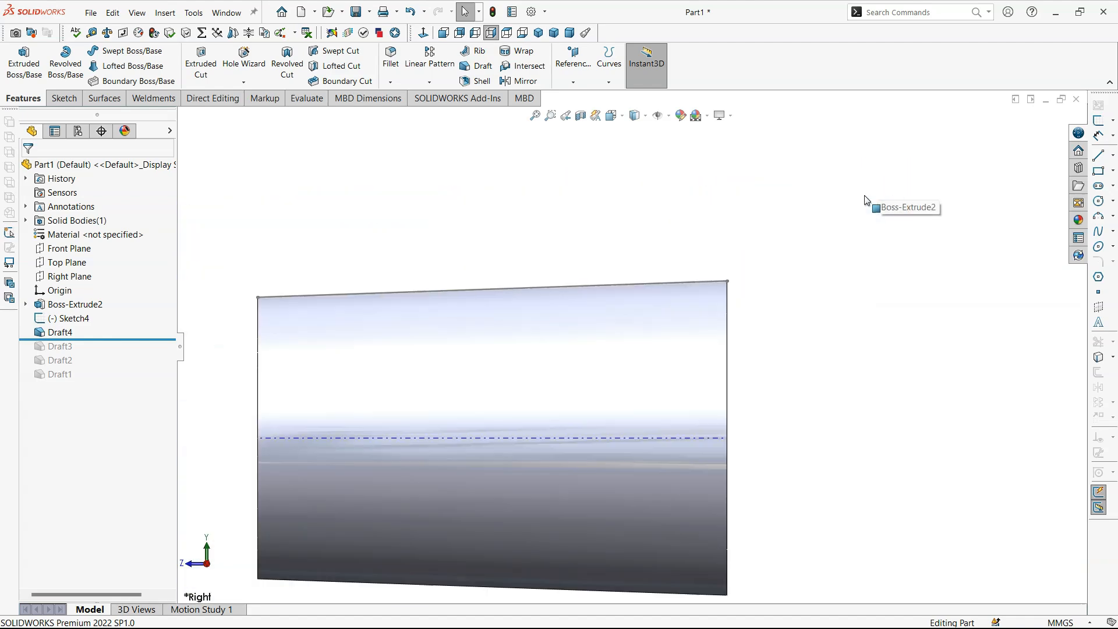
{"action": "left_click", "coordinate": [60, 332]}
{"action": "left_click", "coordinate": [66, 303]}
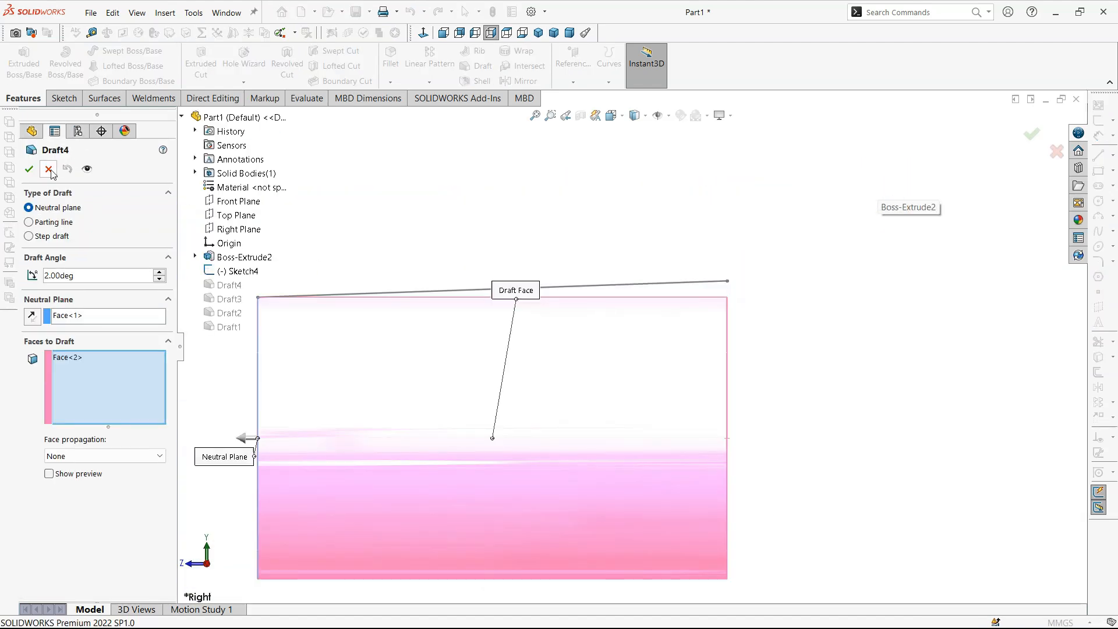
{"action": "left_click", "coordinate": [49, 170]}
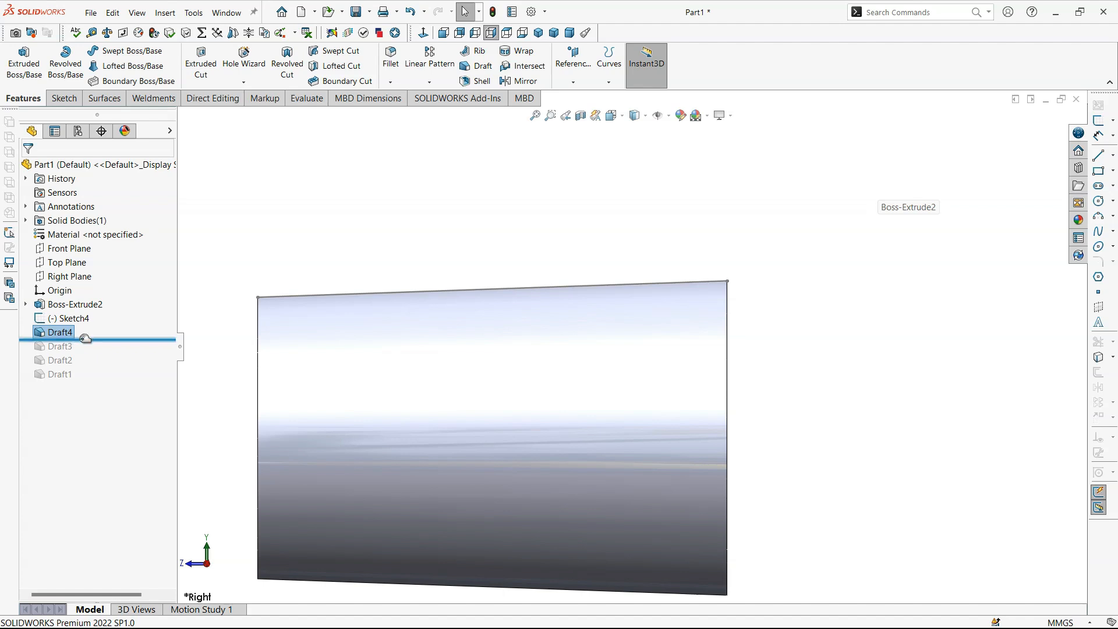
{"action": "left_click_drag", "start_coordinate": [76, 339], "coordinate": [75, 325]}
{"action": "left_click", "coordinate": [478, 66]}
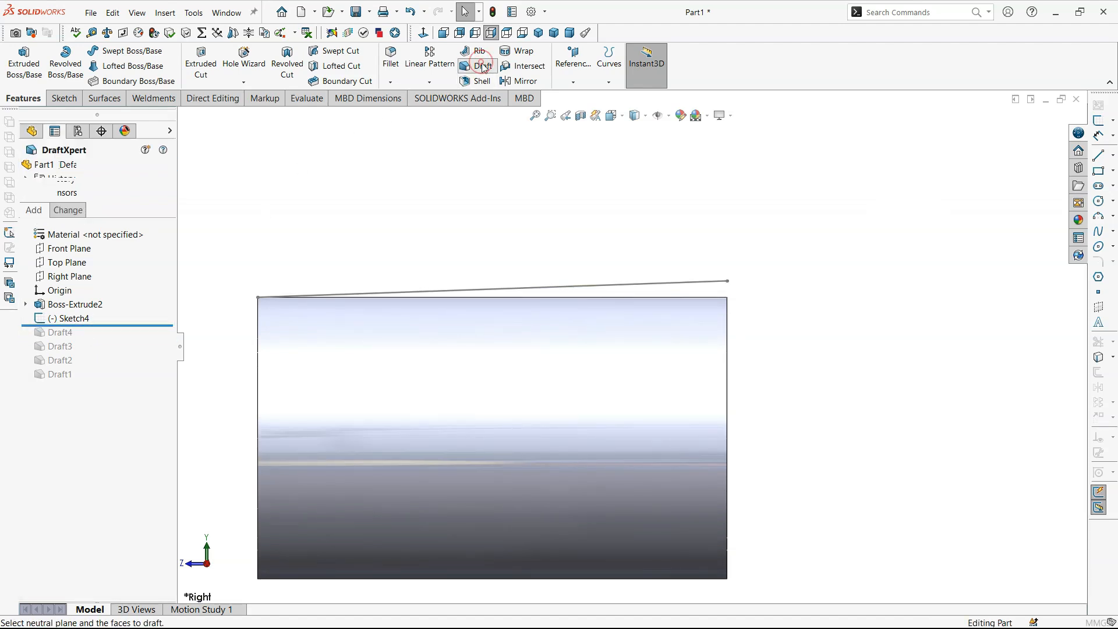
{"action": "left_click", "coordinate": [56, 173]}
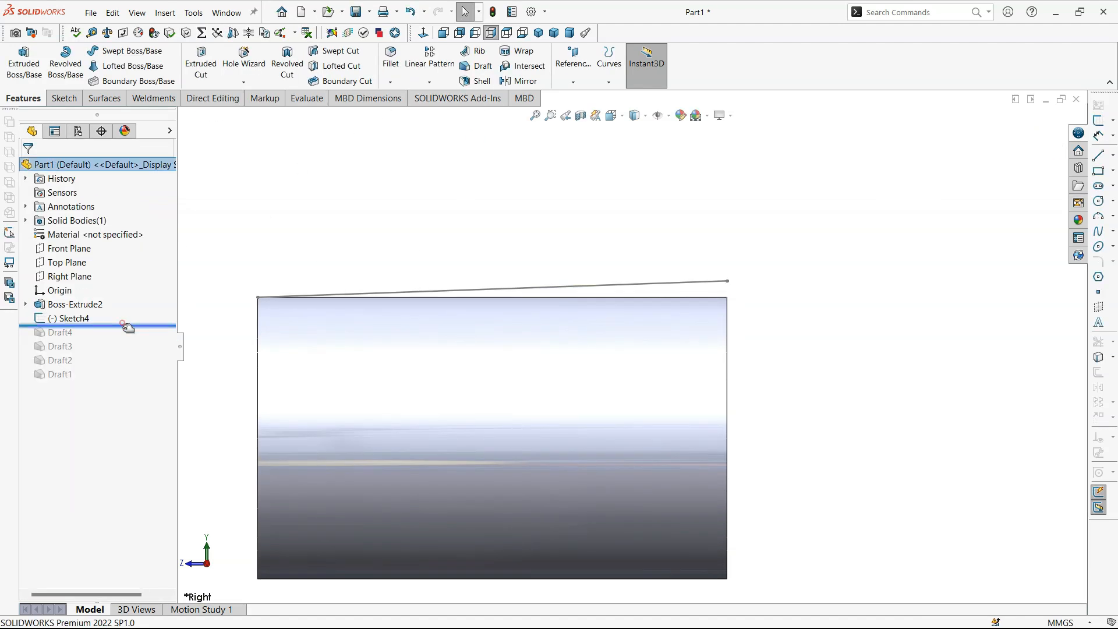
{"action": "left_click_drag", "start_coordinate": [125, 324], "coordinate": [125, 339]}
Step: Try to change the outer face's existing 2° draft to 3° with DraftXpert
{"action": "left_click", "coordinate": [463, 67]}
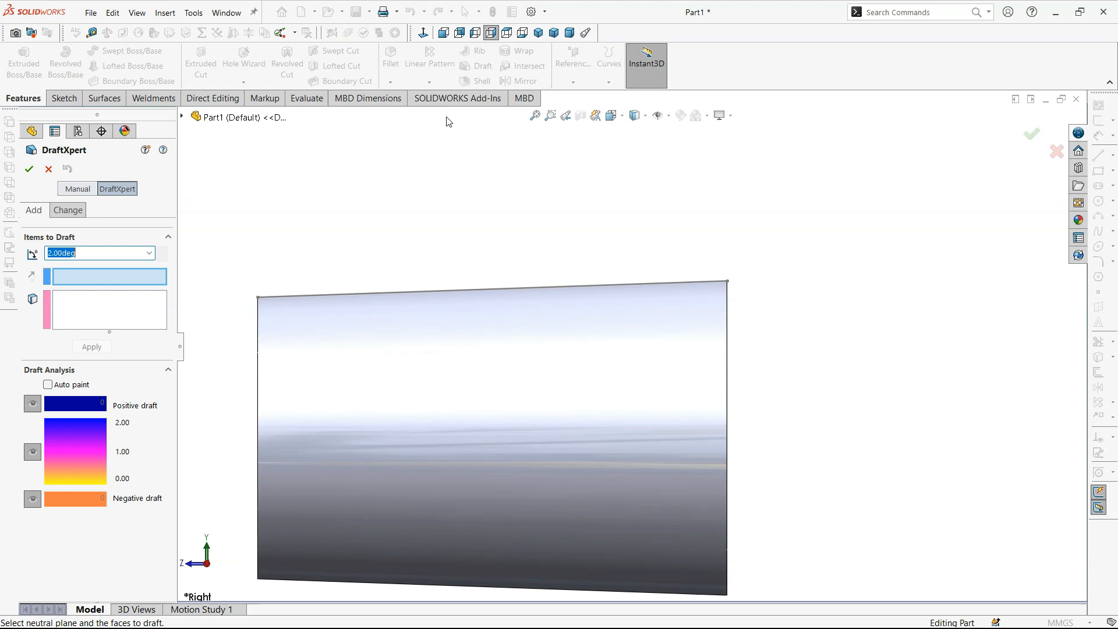
{"action": "left_click", "coordinate": [70, 211]}
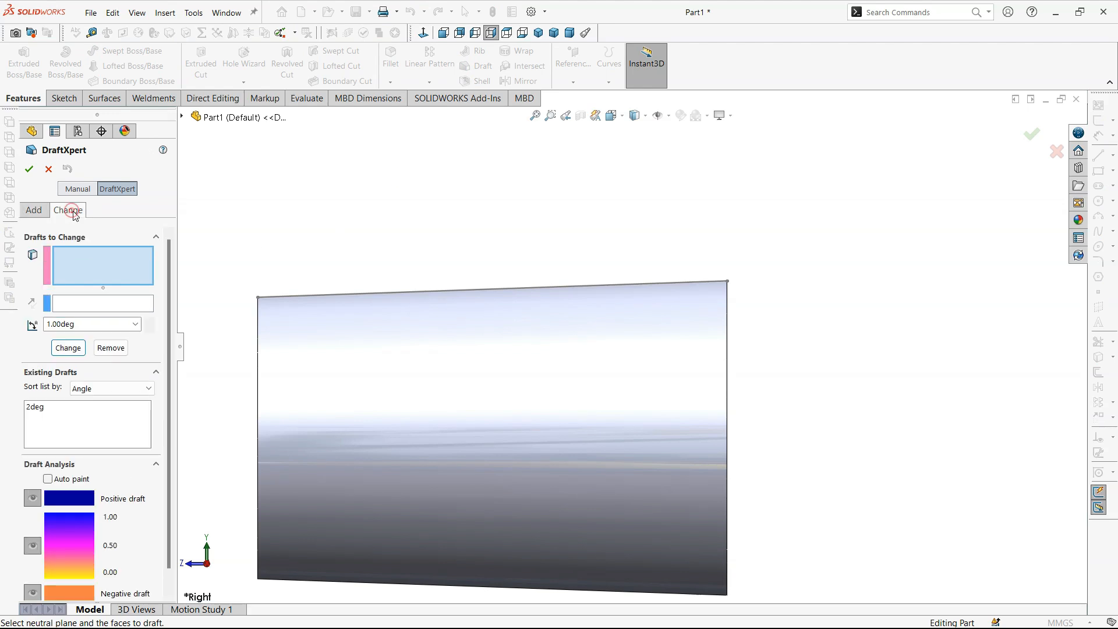
{"action": "left_click", "coordinate": [56, 408]}
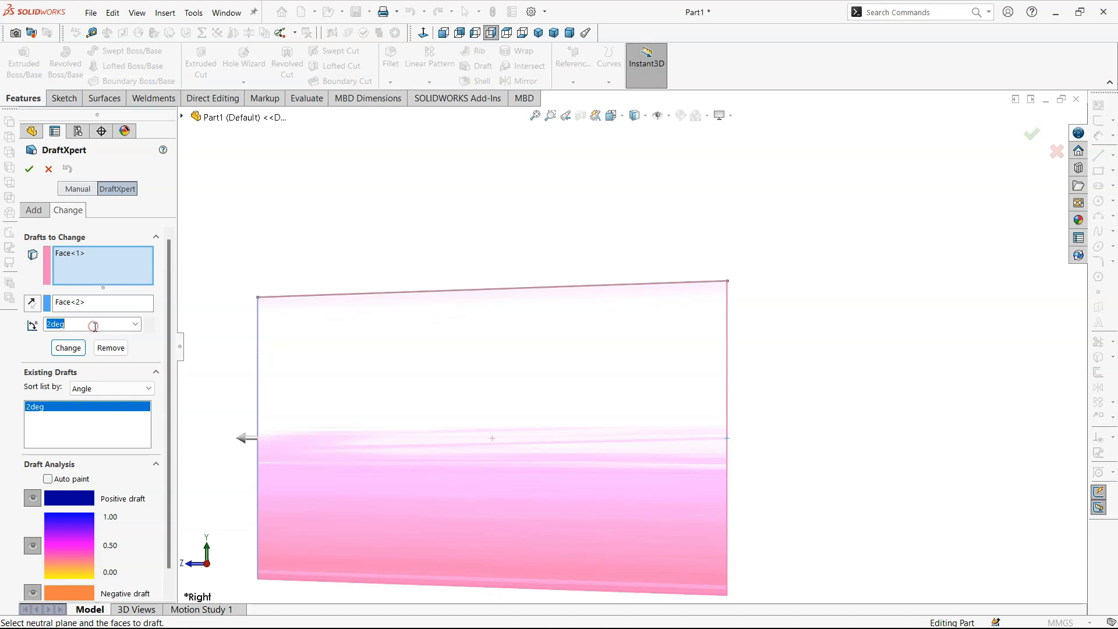
{"action": "left_click", "coordinate": [152, 322]}
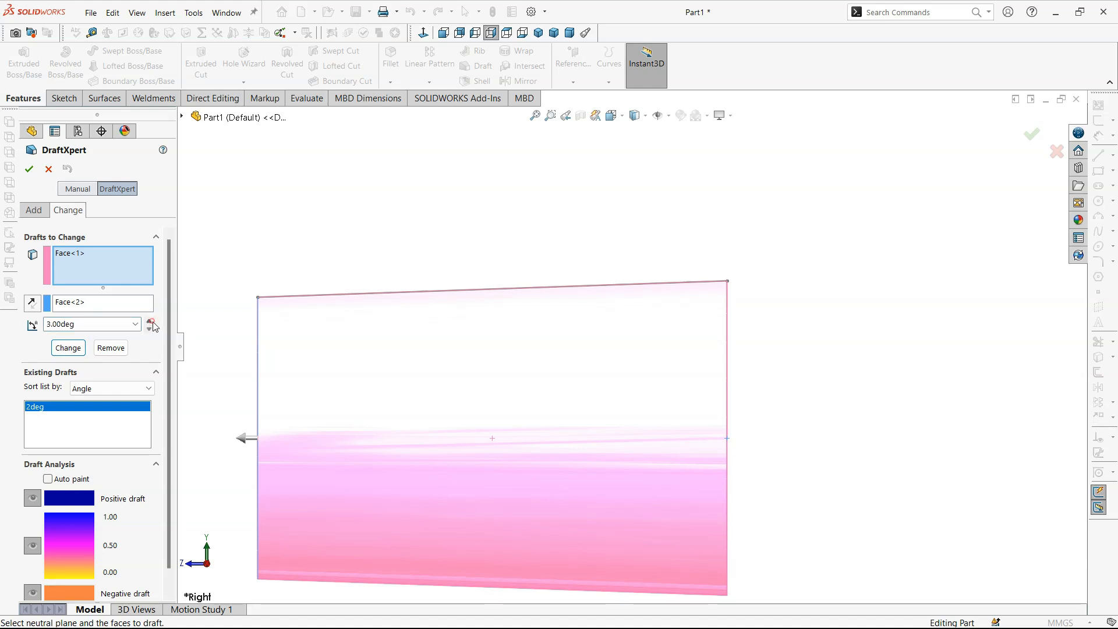
{"action": "left_click", "coordinate": [29, 169]}
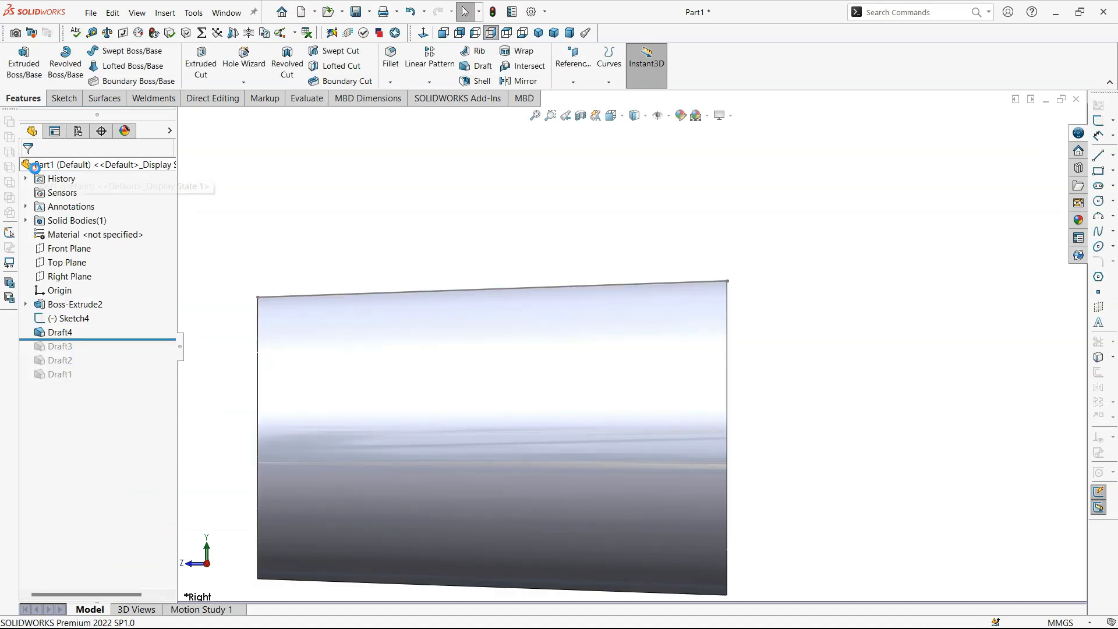
Step: Change the outer face's existing 2° draft to 5° with DraftXpert and accept it
{"action": "left_click", "coordinate": [478, 66]}
{"action": "left_click", "coordinate": [69, 210]}
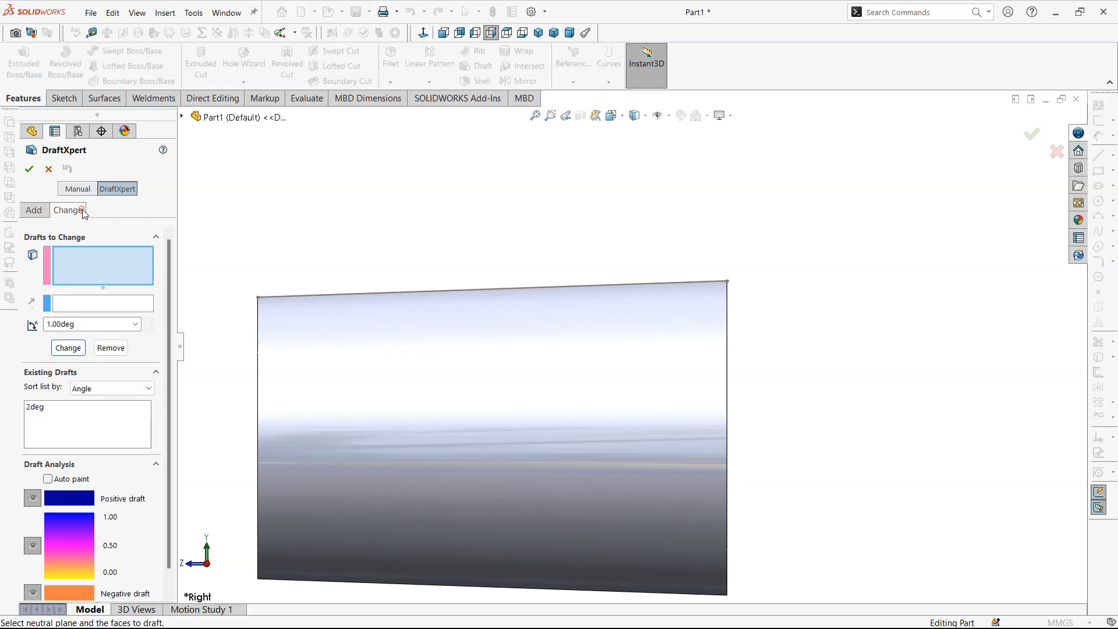
{"action": "left_click", "coordinate": [66, 407]}
{"action": "left_click", "coordinate": [151, 322]}
{"action": "left_click", "coordinate": [150, 321]}
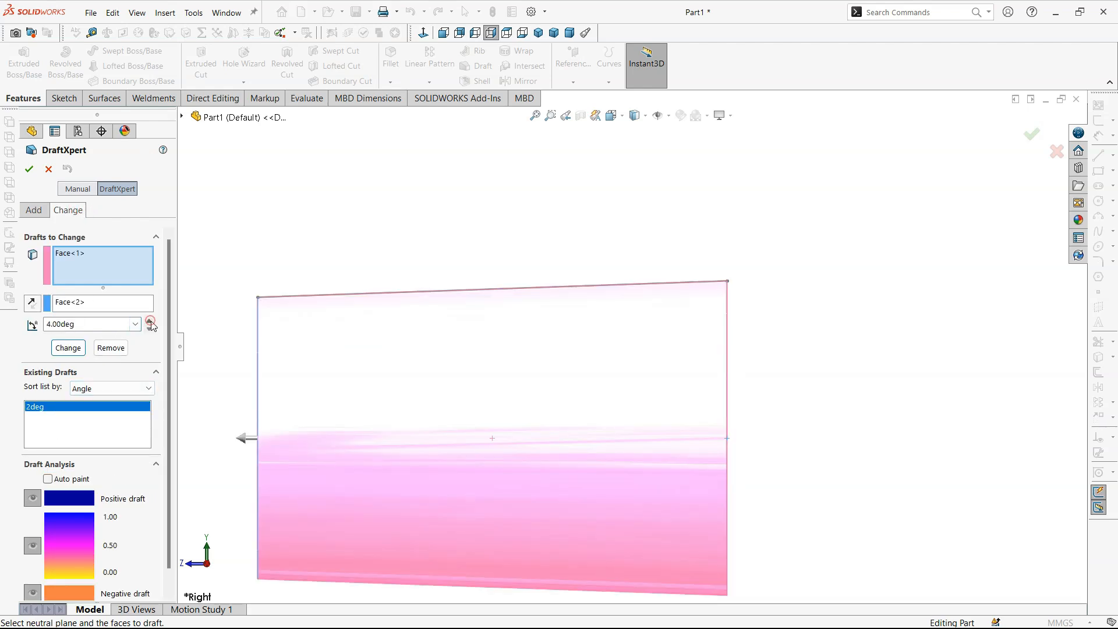
{"action": "left_click", "coordinate": [66, 348]}
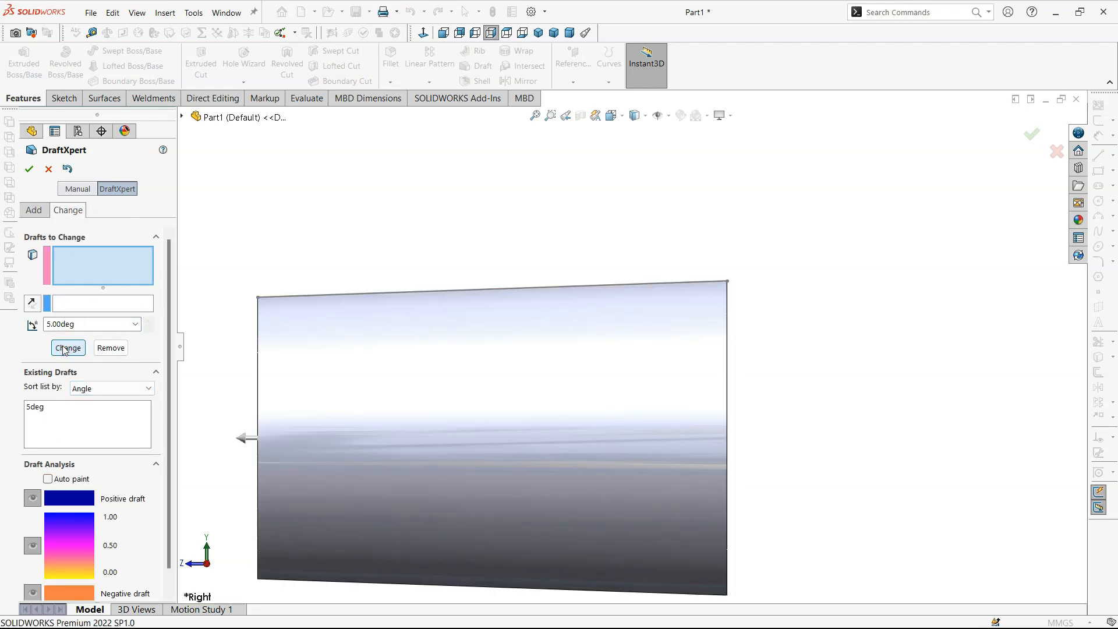
{"action": "left_click", "coordinate": [29, 169]}
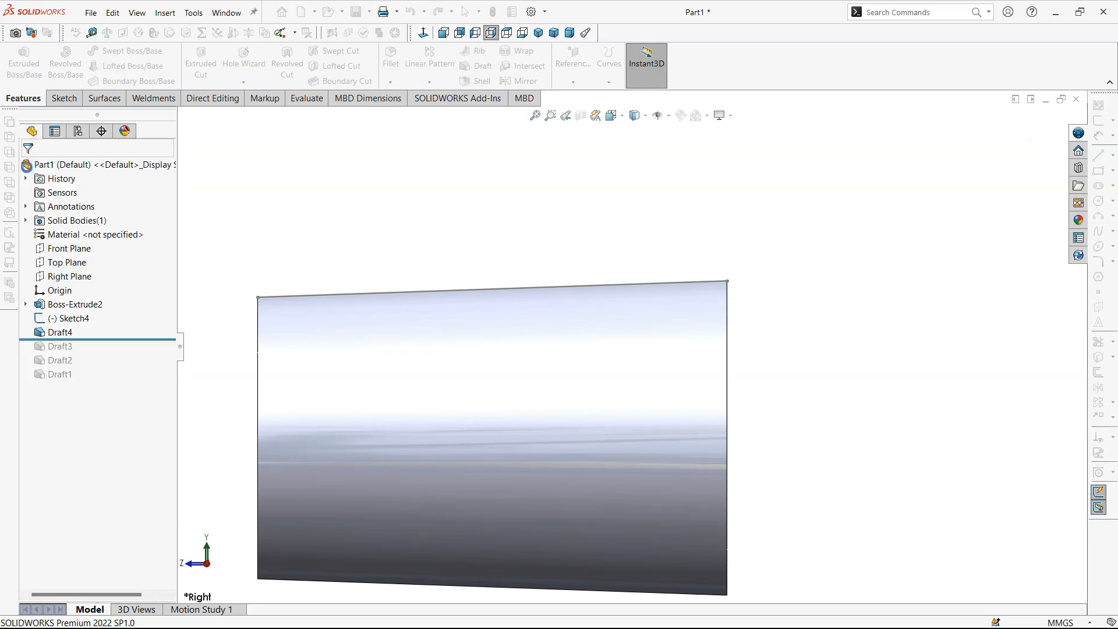
{"action": "left_click", "coordinate": [327, 203]}
Step: Set the outer face's existing draft back to 2° with DraftXpert and accept the change
{"action": "left_click", "coordinate": [483, 66]}
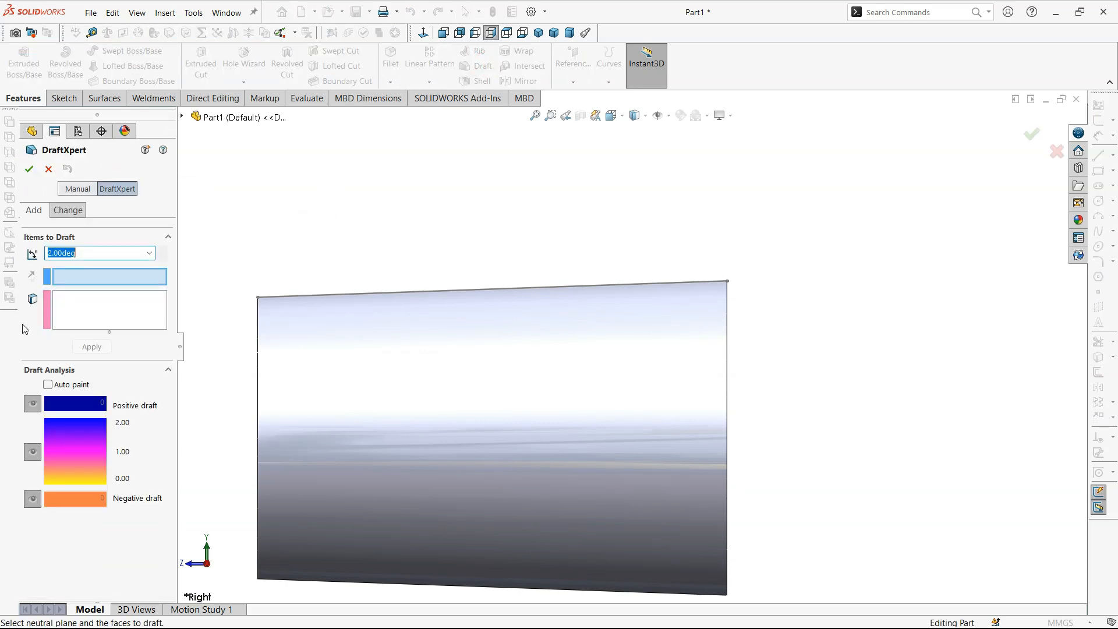
{"action": "left_click", "coordinate": [68, 210]}
{"action": "left_click", "coordinate": [77, 406]}
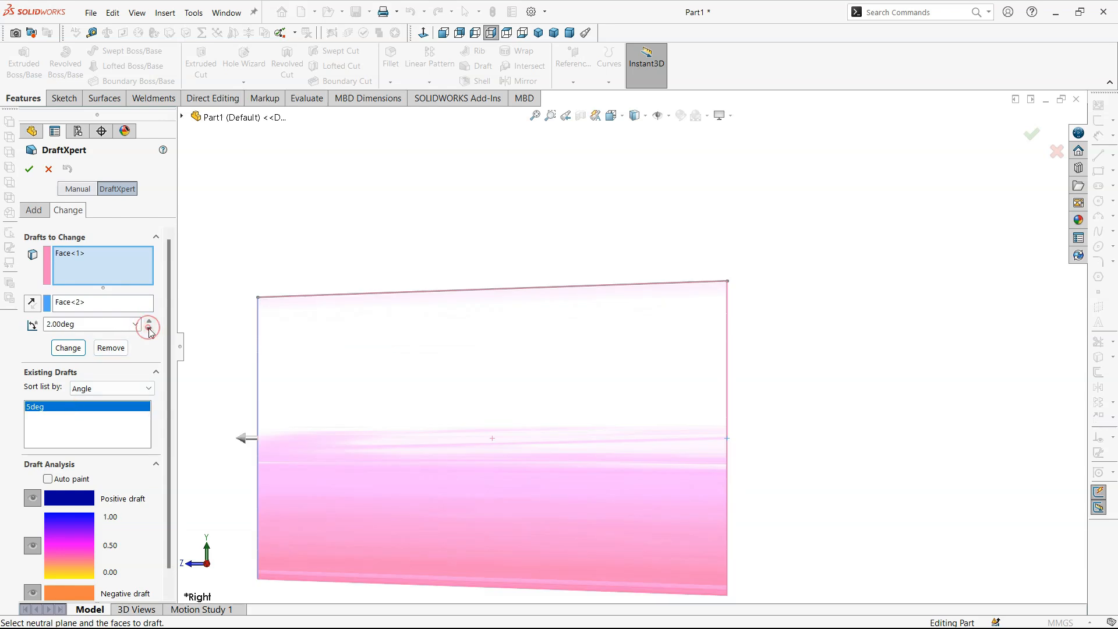
{"action": "left_click", "coordinate": [64, 348]}
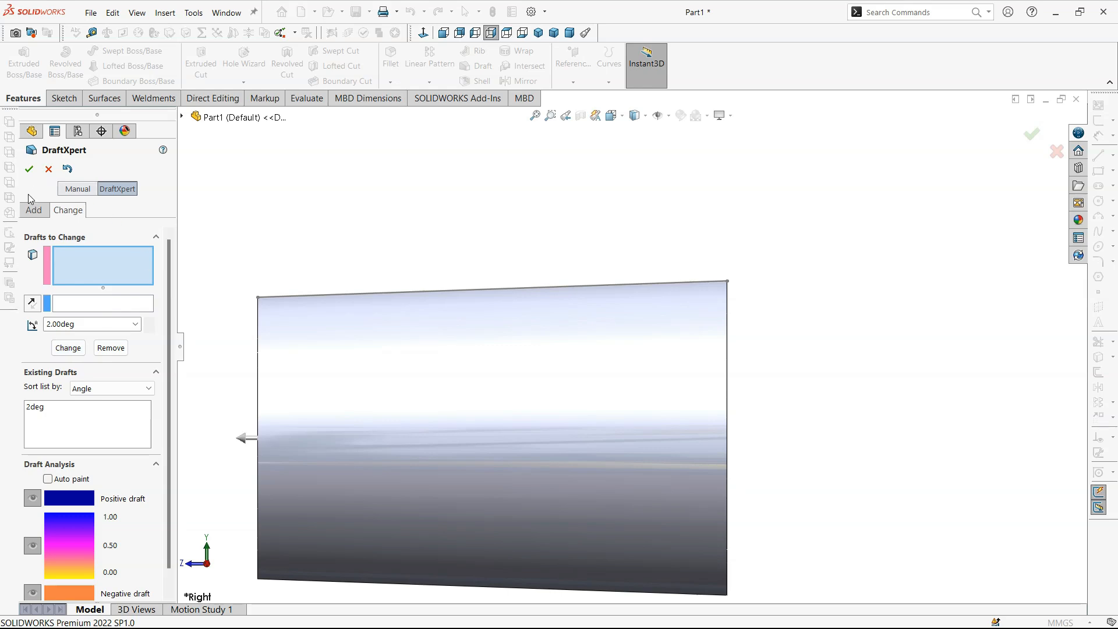
{"action": "left_click", "coordinate": [30, 176]}
{"action": "left_click", "coordinate": [268, 237]}
Step: Inspect the tapered tube from other angles and return to the Trimetric view
{"action": "left_click", "coordinate": [554, 32]}
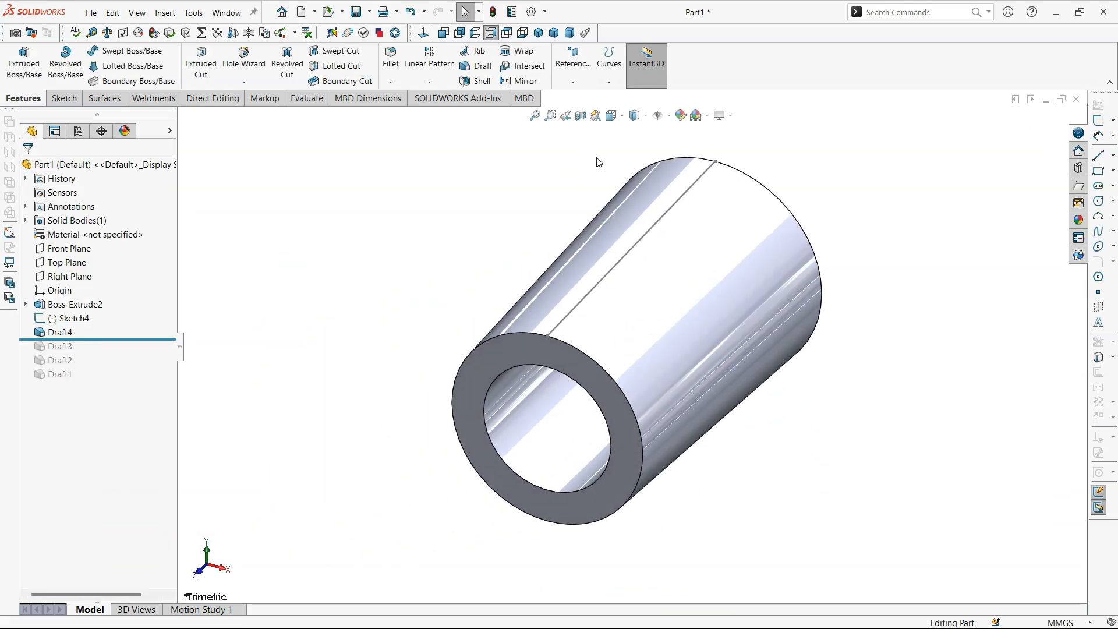
{"action": "middle_click_drag", "start_coordinate": [756, 244], "coordinate": [470, 257]}
{"action": "left_click", "coordinate": [554, 33]}
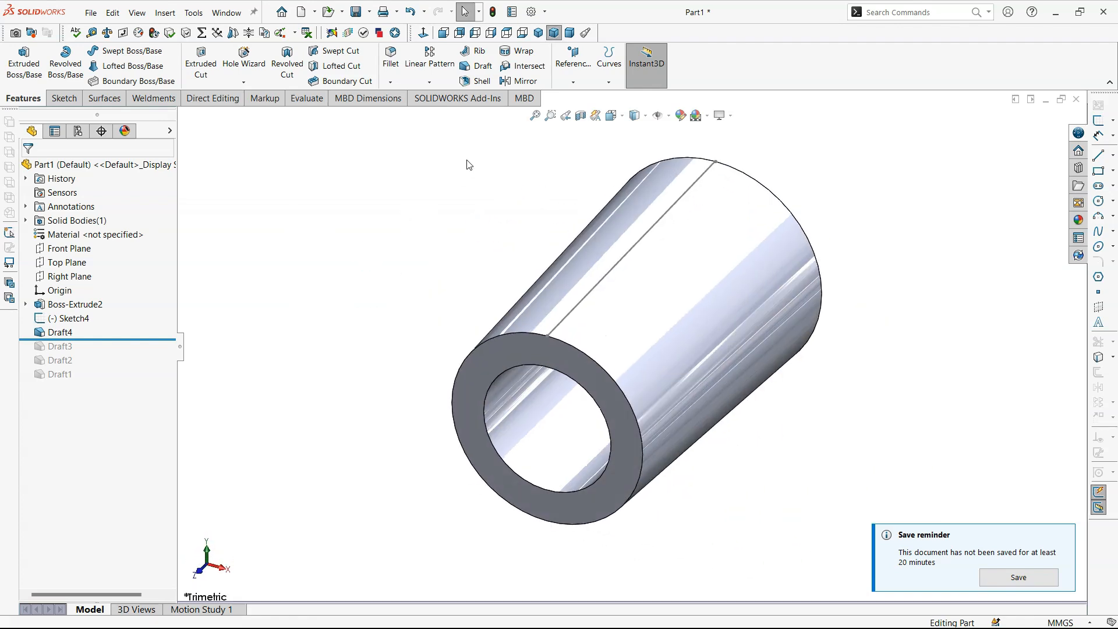